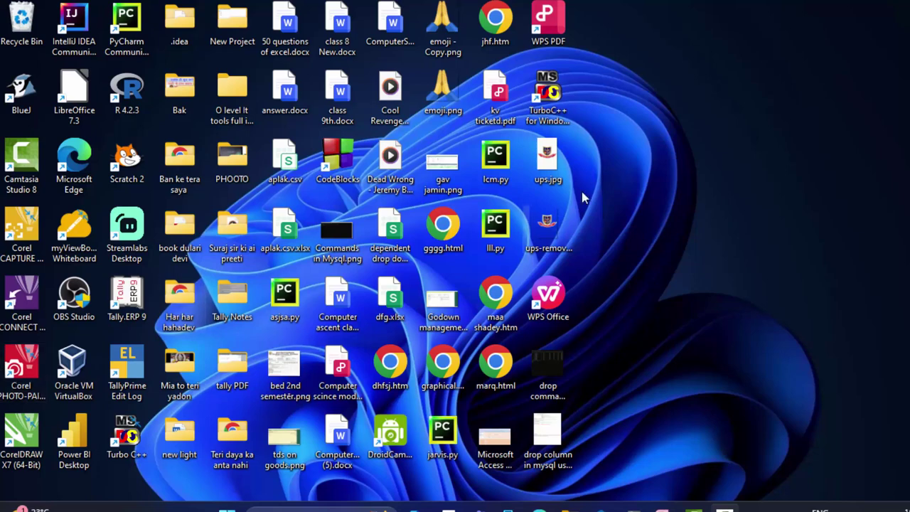
Refresh the desktop three times from its shortcut menu, then launch Microsoft Access from the taskbar.
{"action": "right_click", "coordinate": [642, 164]}
{"action": "left_click", "coordinate": [665, 178]}
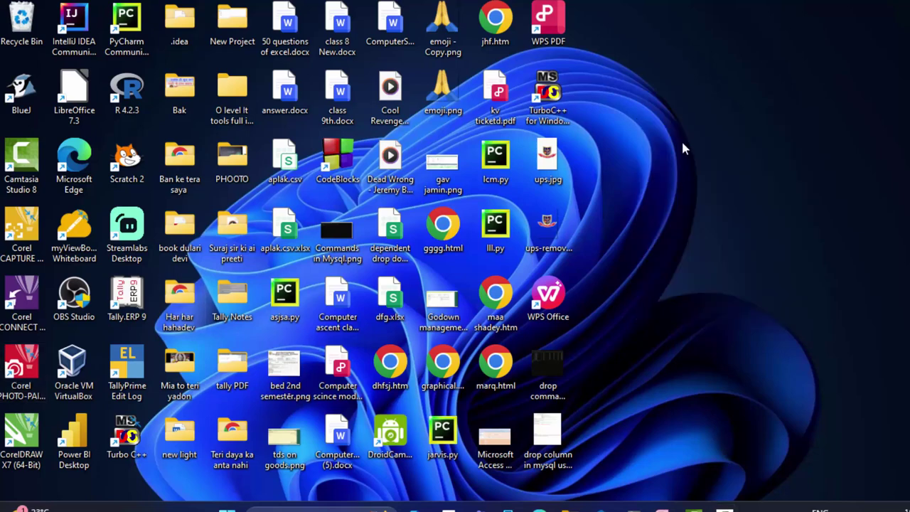
{"action": "right_click", "coordinate": [681, 144]}
{"action": "left_click", "coordinate": [706, 203]}
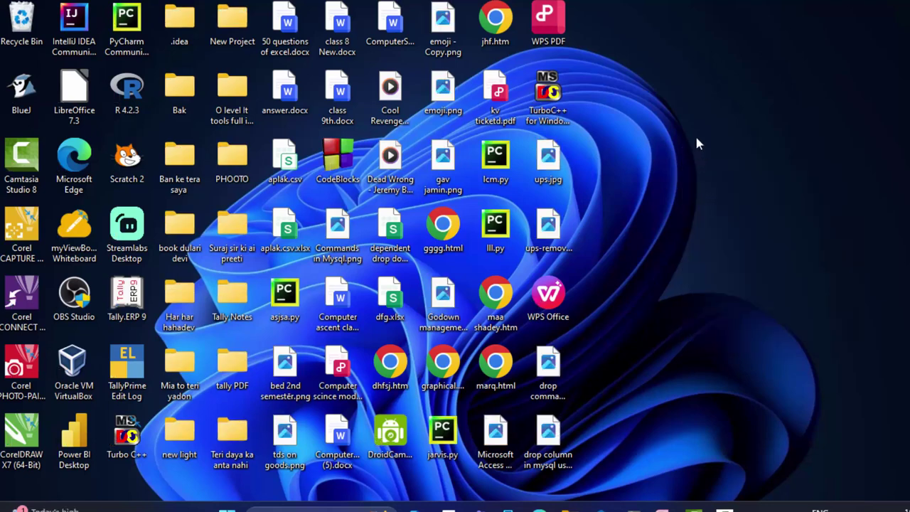
{"action": "right_click", "coordinate": [697, 144]}
{"action": "left_click", "coordinate": [711, 192]}
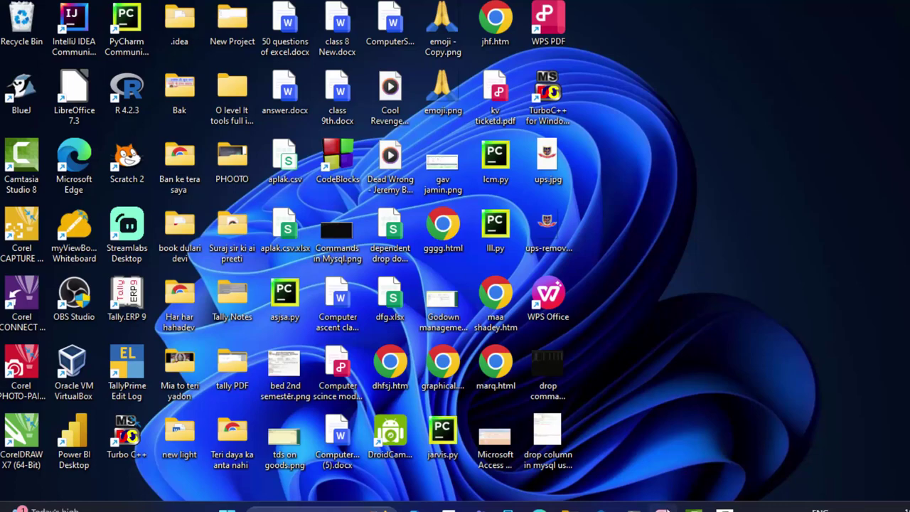
{"action": "left_click", "coordinate": [661, 509]}
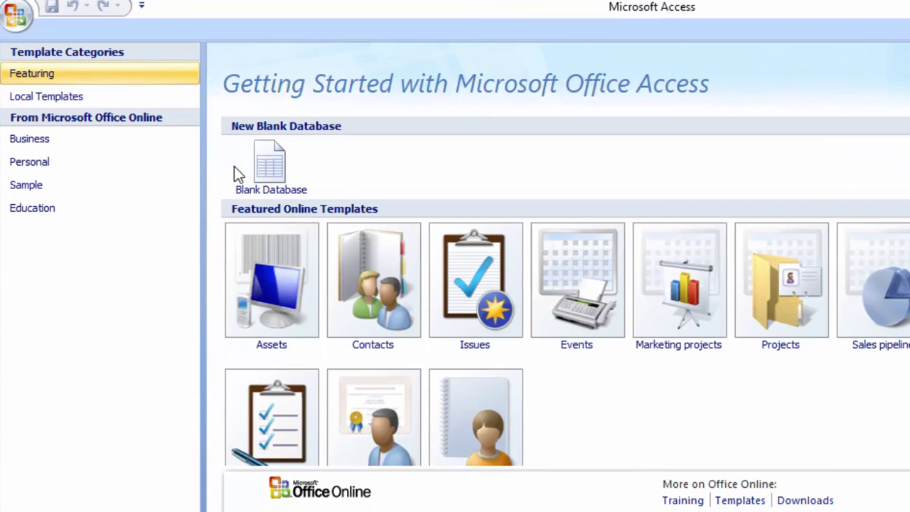
Create the blank database Database225.accdb and close its default Table1 without saving.
{"action": "left_click", "coordinate": [209, 130]}
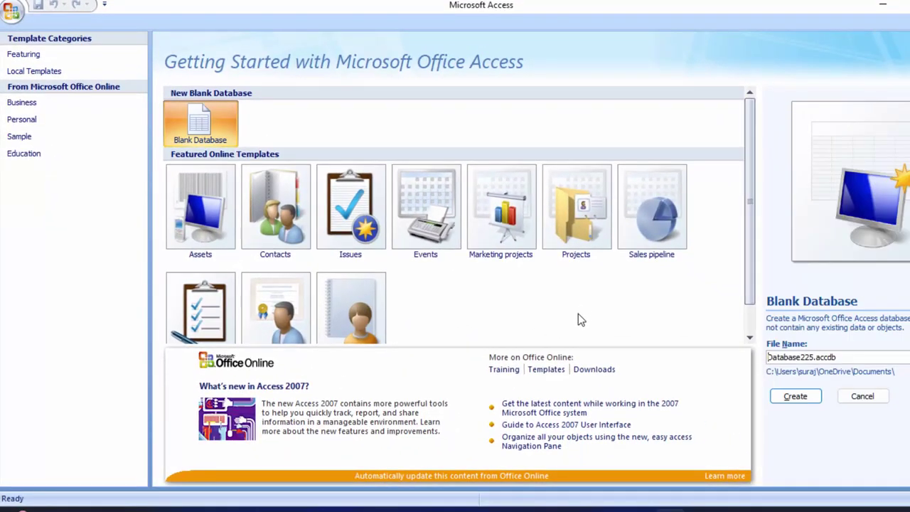
{"action": "left_click", "coordinate": [791, 397]}
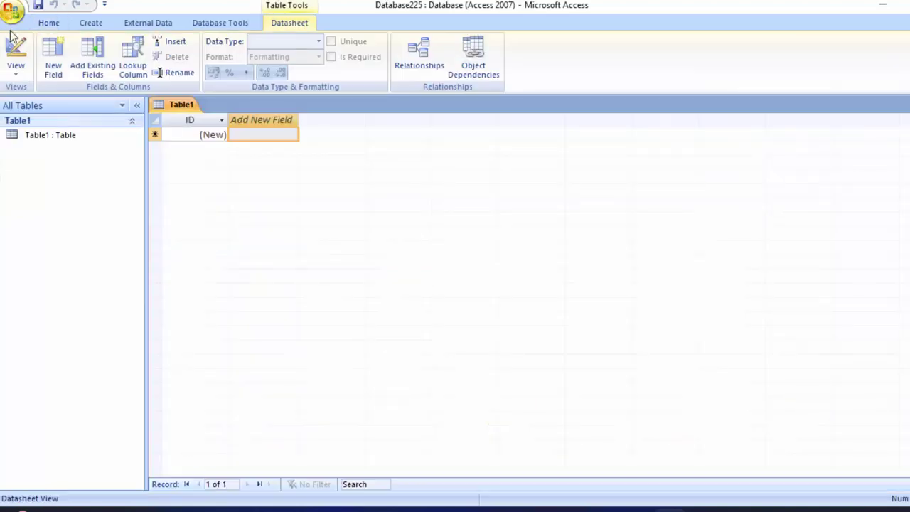
{"action": "left_click", "coordinate": [22, 94]}
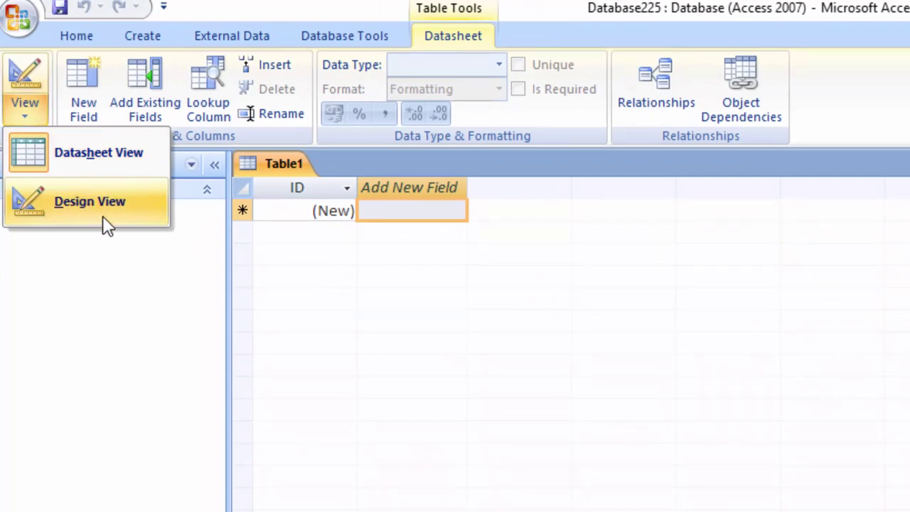
{"action": "left_click", "coordinate": [229, 260]}
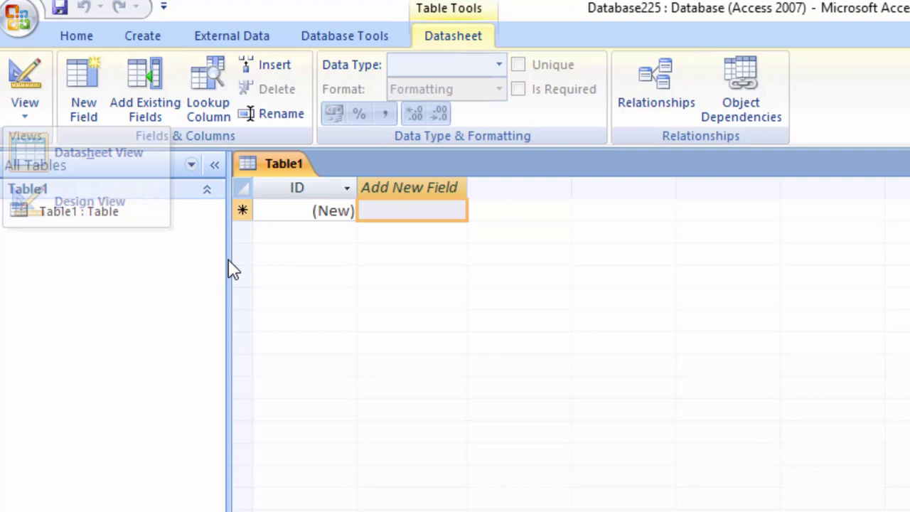
{"action": "right_click", "coordinate": [259, 168]}
{"action": "left_click", "coordinate": [298, 204]}
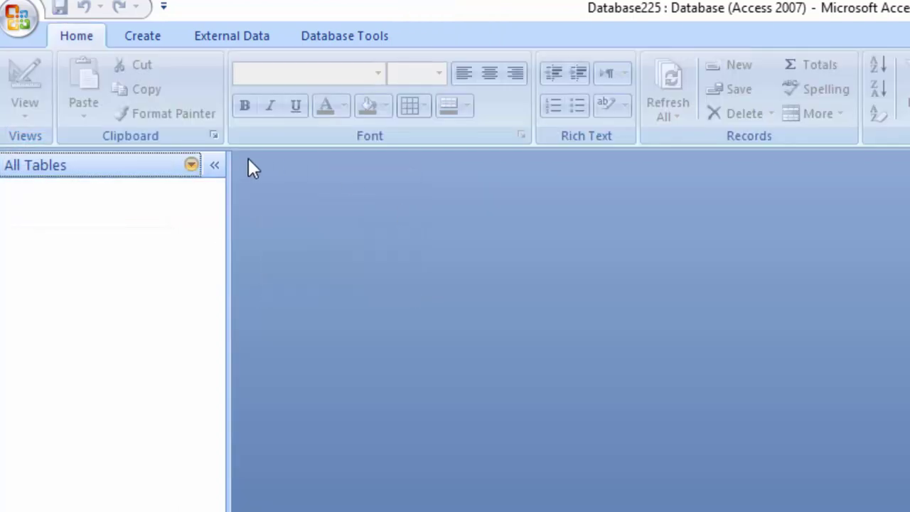
{"action": "left_click", "coordinate": [147, 37]}
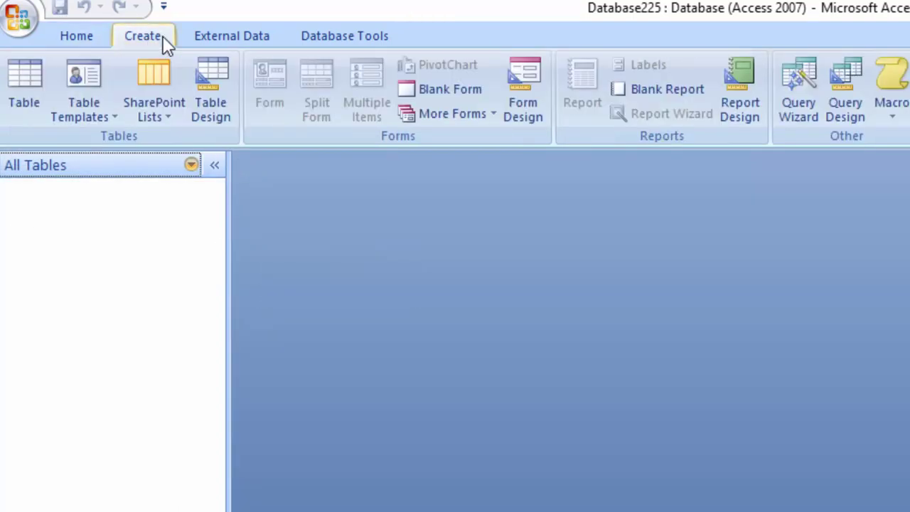
Start a Query Design with no tables added and switch Query1 to SQL view.
{"action": "left_click", "coordinate": [837, 81]}
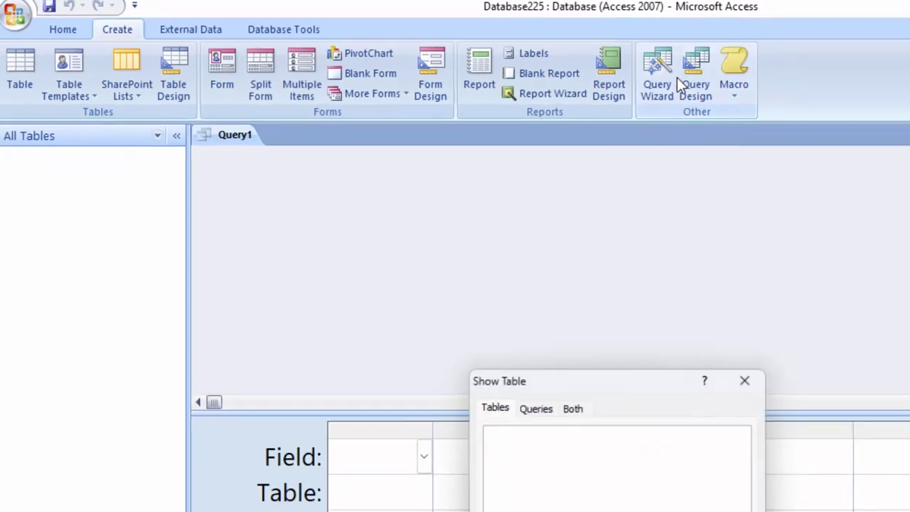
{"action": "mouse_move", "coordinate": [529, 324]}
{"action": "left_mouse_down"}
{"action": "mouse_move", "coordinate": [384, 157]}
{"action": "mouse_move", "coordinate": [401, 185]}
{"action": "left_mouse_up"}
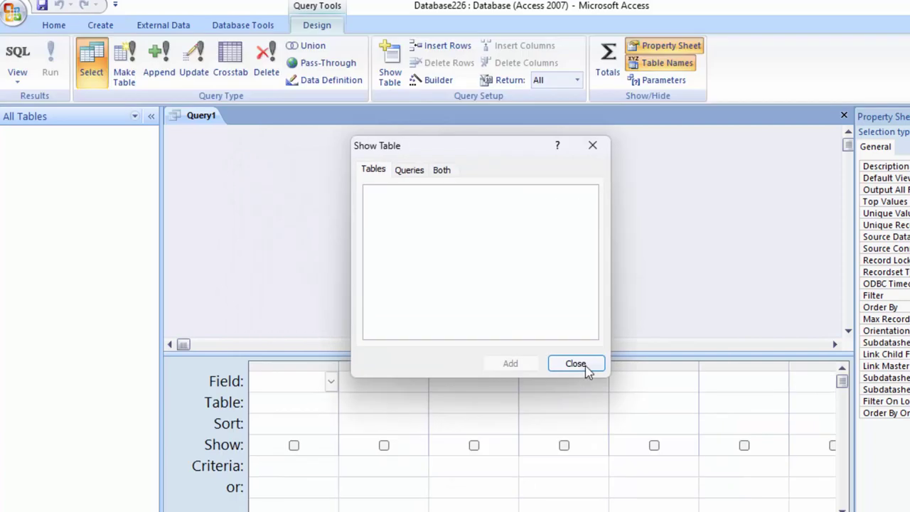
{"action": "left_click", "coordinate": [498, 403]}
{"action": "left_click", "coordinate": [18, 54]}
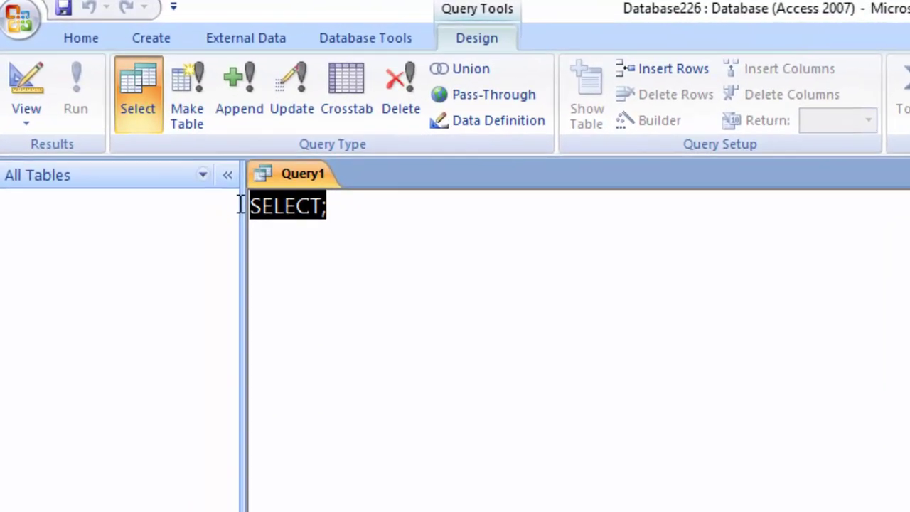
Replace SELECT; with 'create table Cal(id varchar(5) primary key, Name text, Date_of_Birth date);'.
{"action": "key", "text": "Delete"}
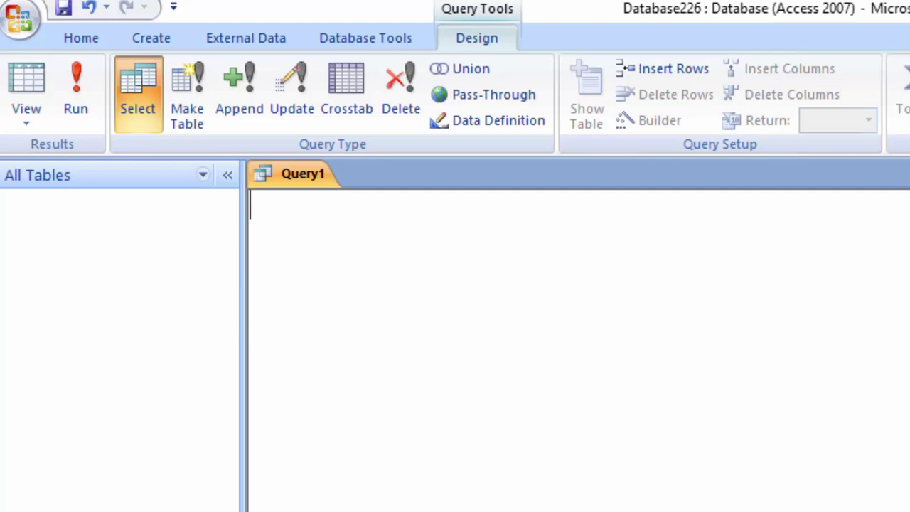
{"action": "type", "text": "create "}
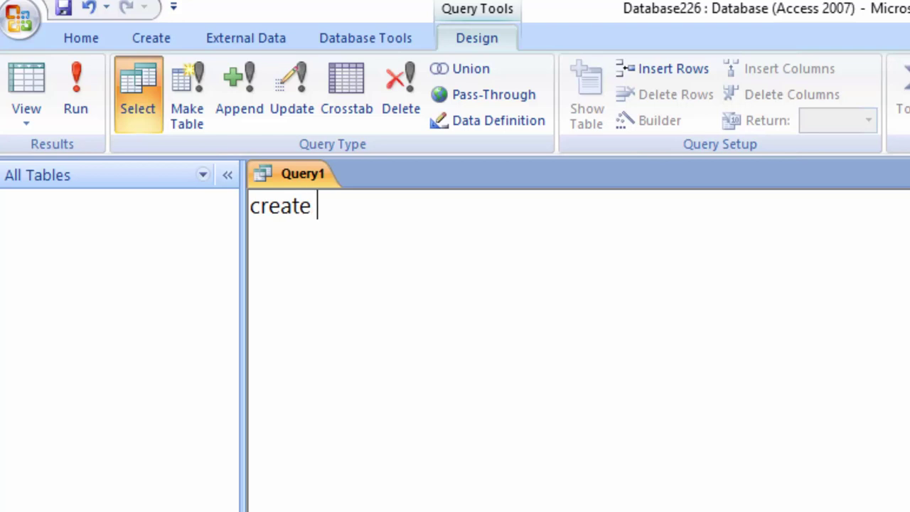
{"action": "type", "text": "table "}
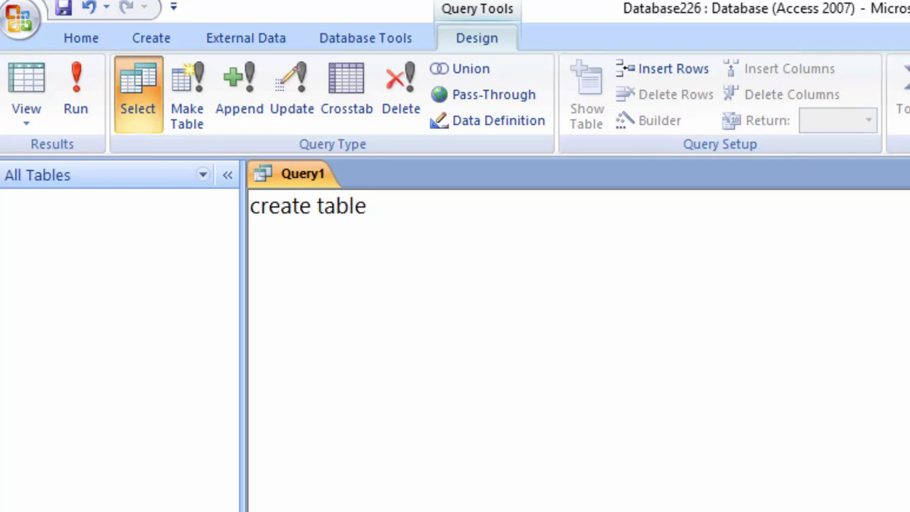
{"action": "type", "text": "Ca"}
{"action": "type", "text": "le"}
{"action": "key", "text": "BackSpace"}
{"action": "type", "text": "("}
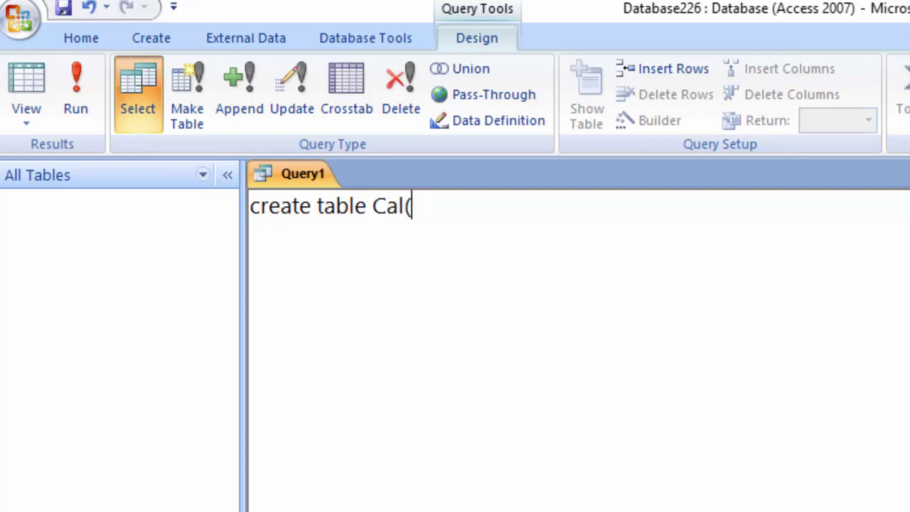
{"action": "type", "text": "id "}
{"action": "type", "text": "va"}
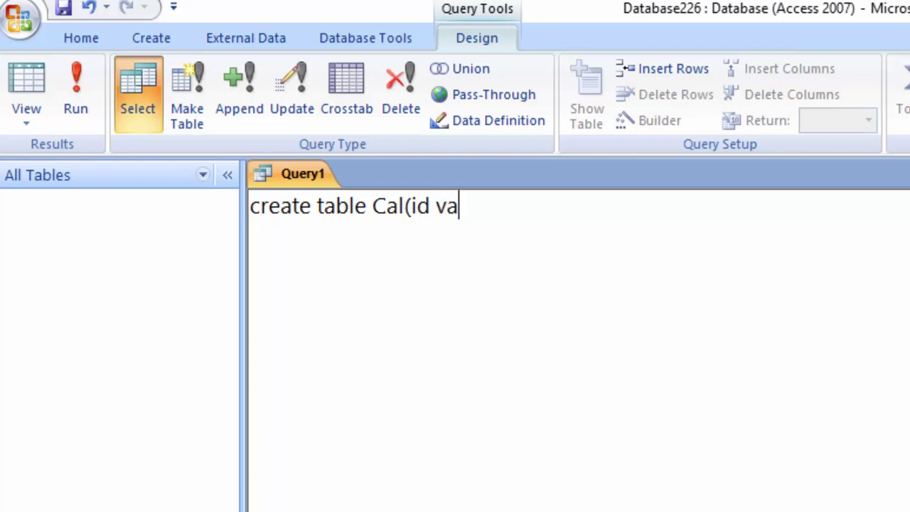
{"action": "type", "text": "rchar("}
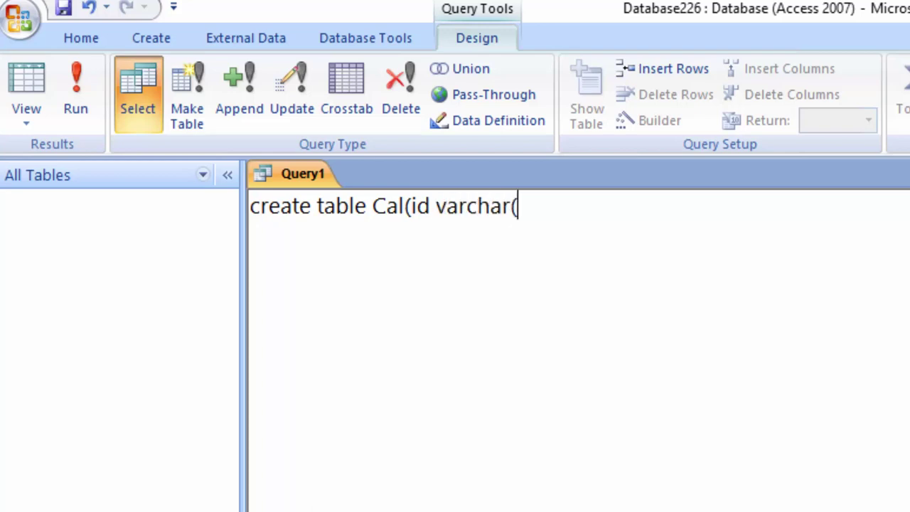
{"action": "type", "text": "5)"}
{"action": "type", "text": " pr"}
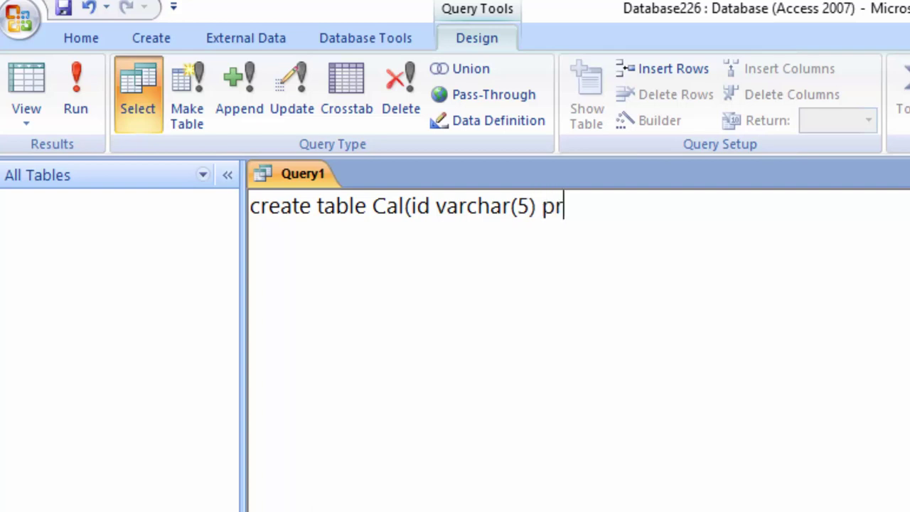
{"action": "type", "text": "imary "}
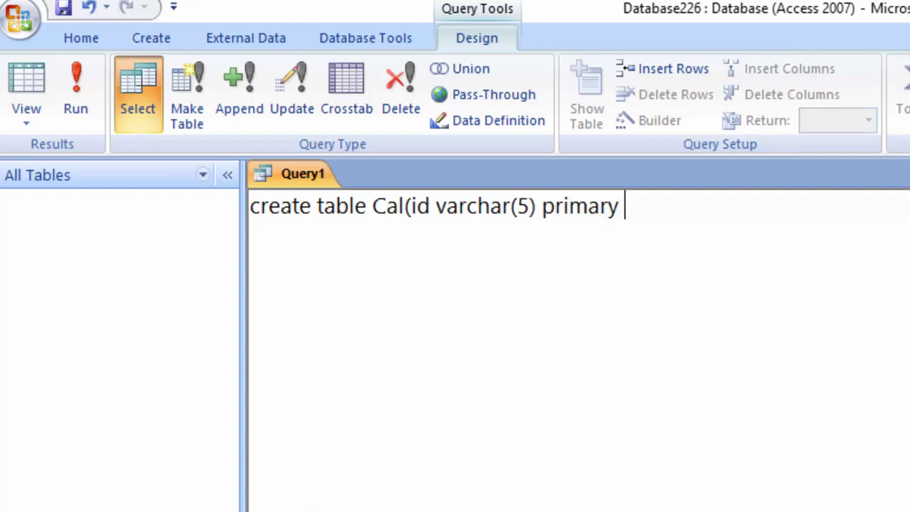
{"action": "type", "text": "key"}
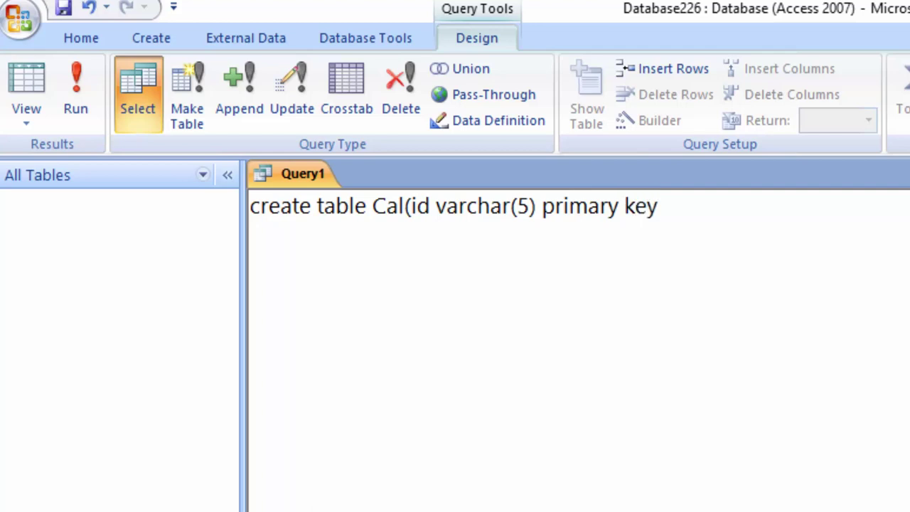
{"action": "type", "text": ",Nam"}
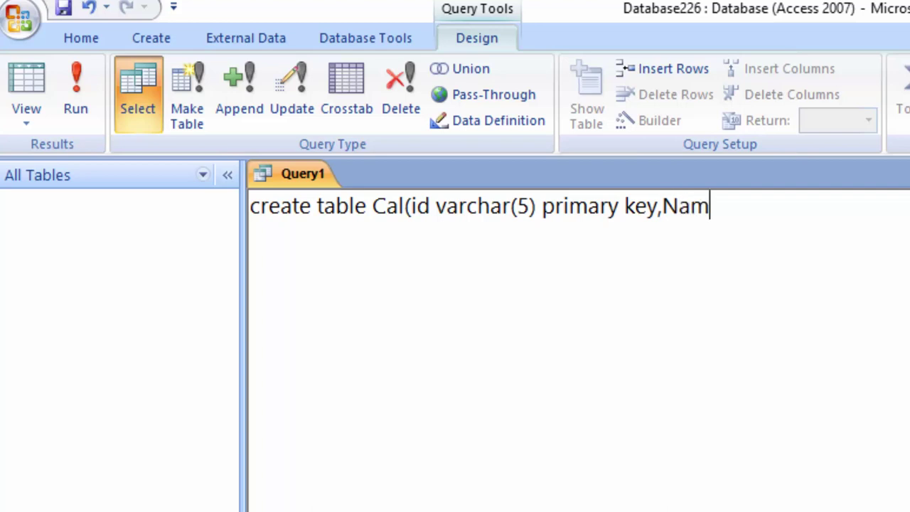
{"action": "type", "text": "e"}
{"action": "type", "text": " text"}
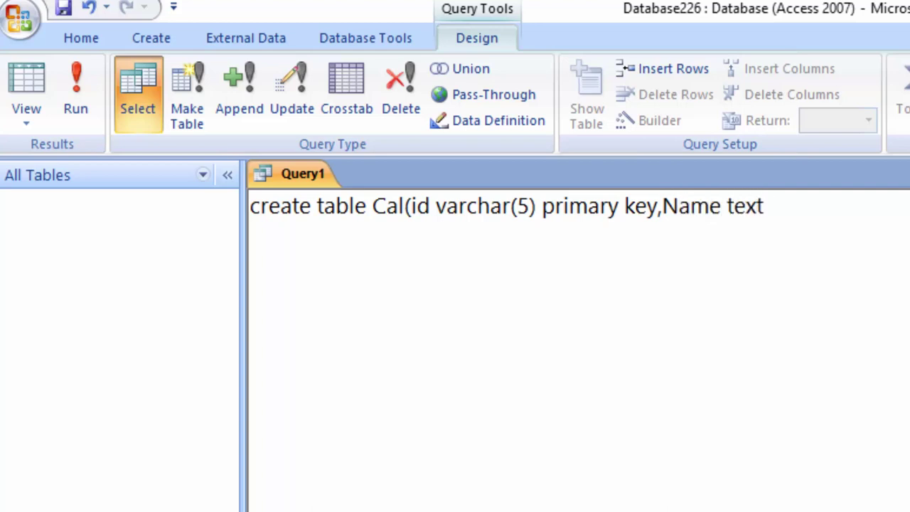
{"action": "type", "text": ")"}
{"action": "key", "text": "BackSpace"}
{"action": "type", "text": ","}
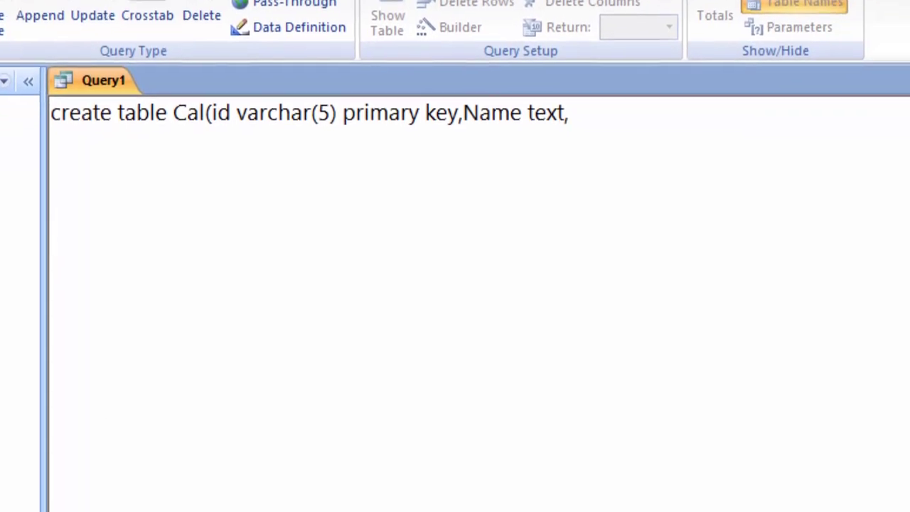
{"action": "type", "text": " D"}
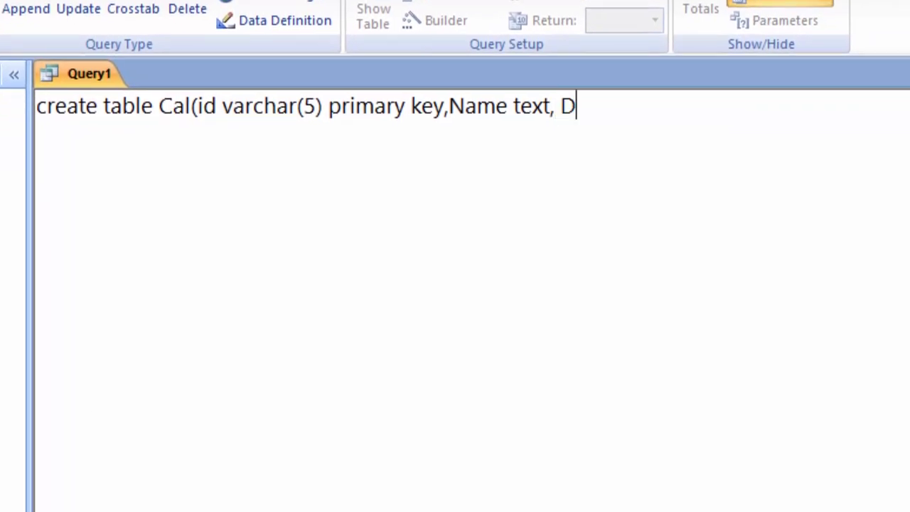
{"action": "type", "text": "ate_of"}
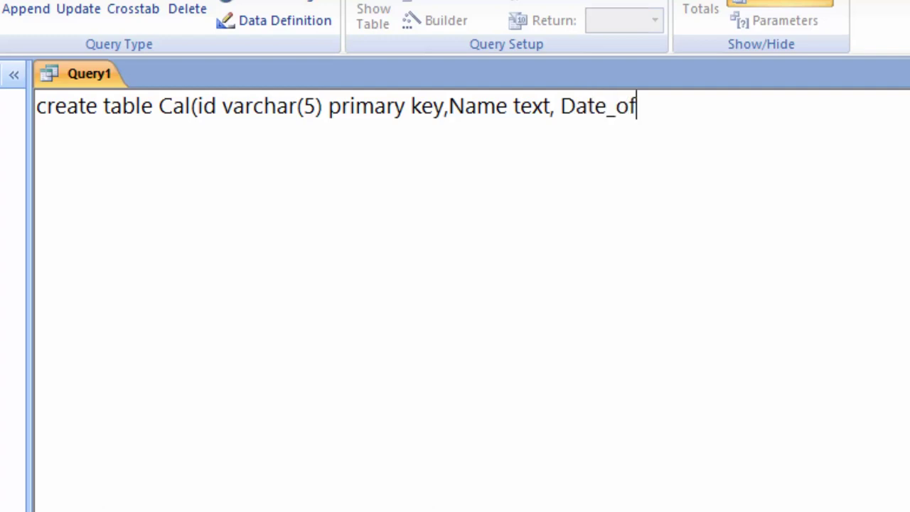
{"action": "type", "text": "_Birth"}
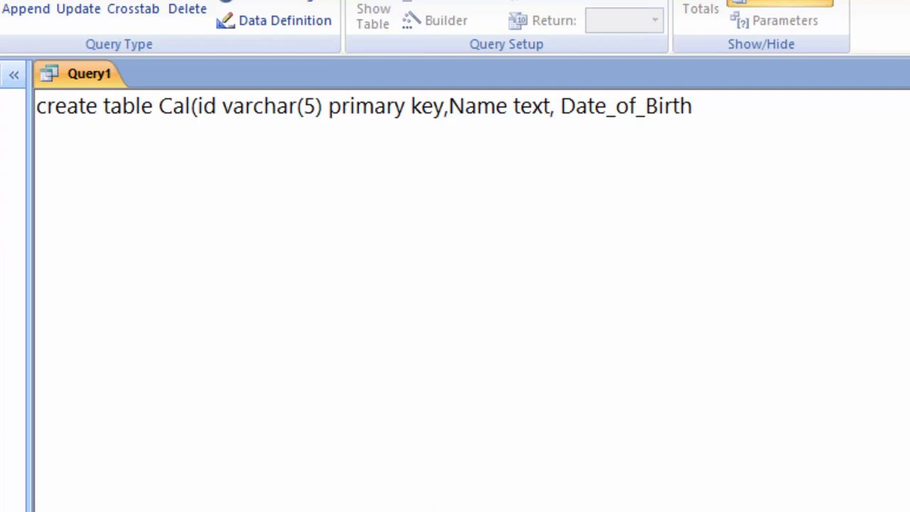
{"action": "type", "text": " d"}
{"action": "type", "text": "ate"}
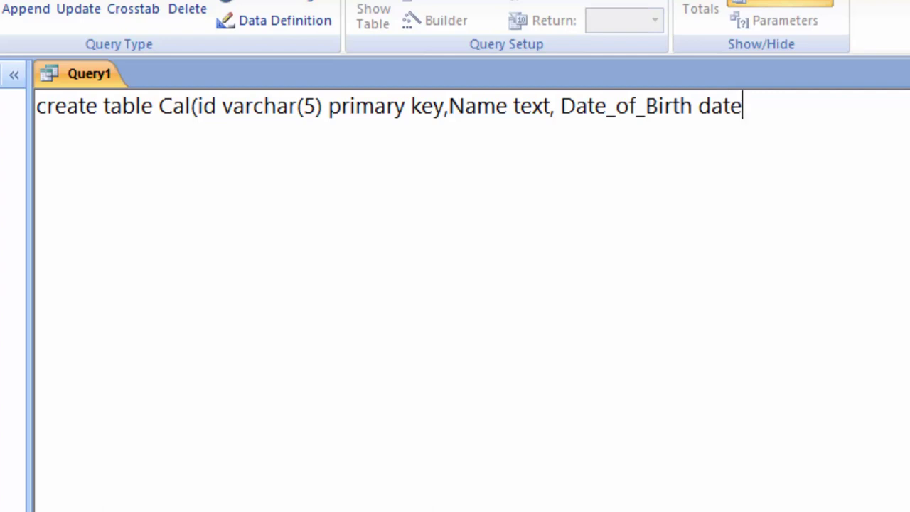
{"action": "type", "text": ")"}
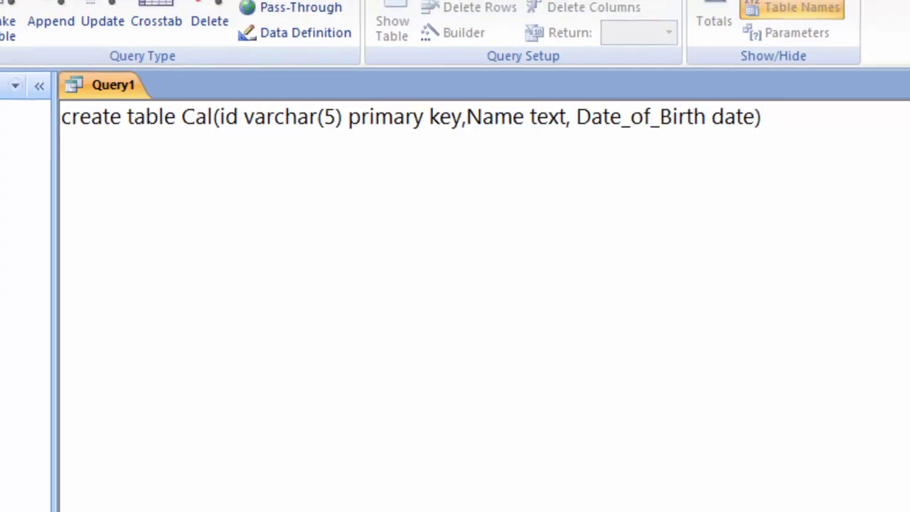
{"action": "type", "text": ";"}
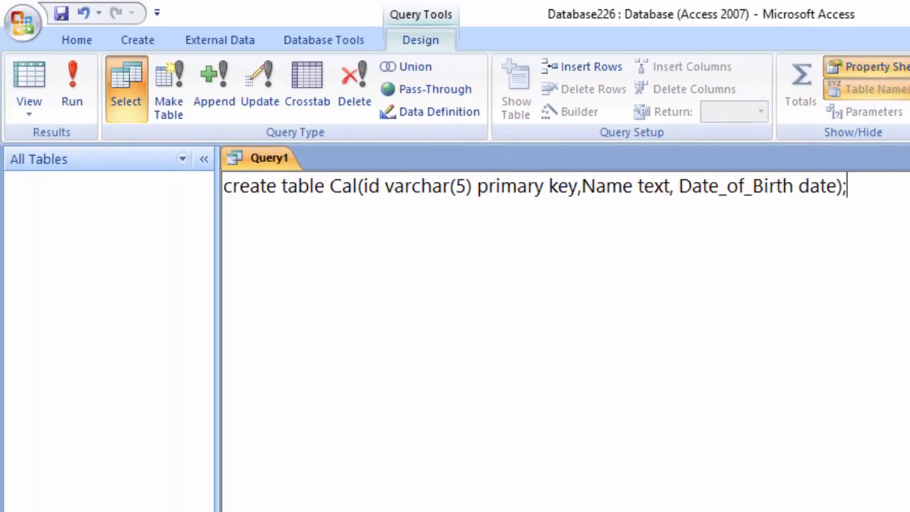
Run the query, open the new Cal table, and enter id 1 in the first record.
{"action": "left_click", "coordinate": [66, 64]}
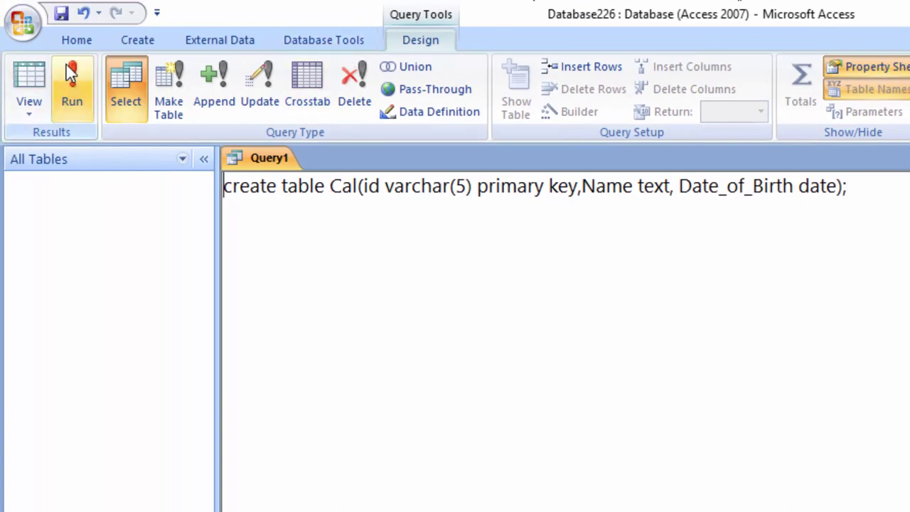
{"action": "left_click", "coordinate": [96, 193]}
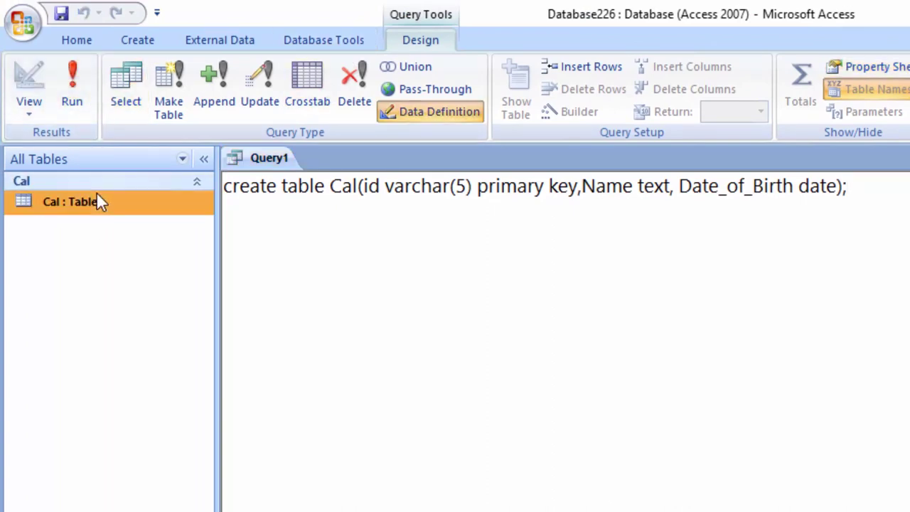
{"action": "double_click", "coordinate": [98, 196]}
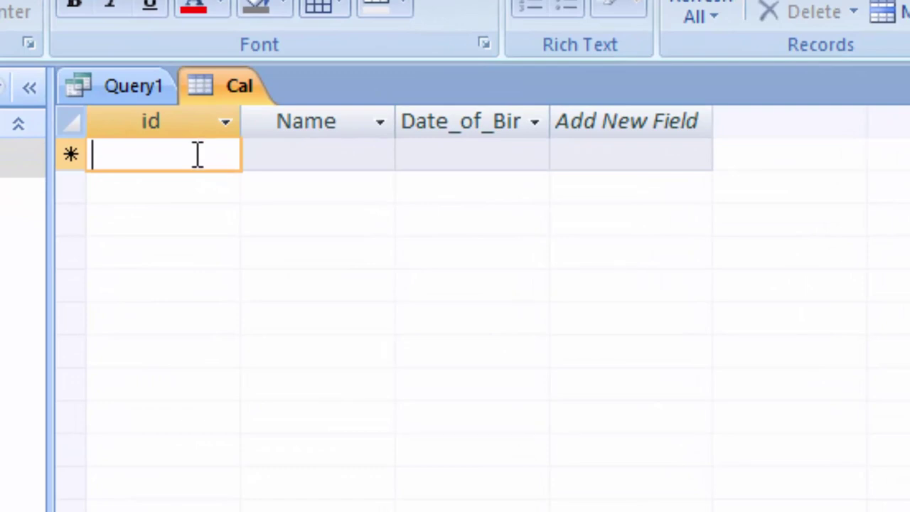
{"action": "type", "text": "1"}
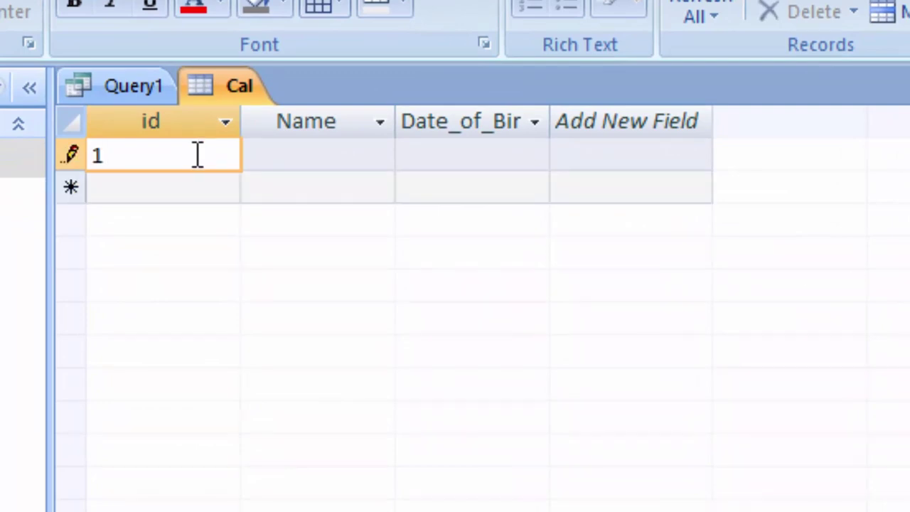
{"action": "key", "text": "Tab"}
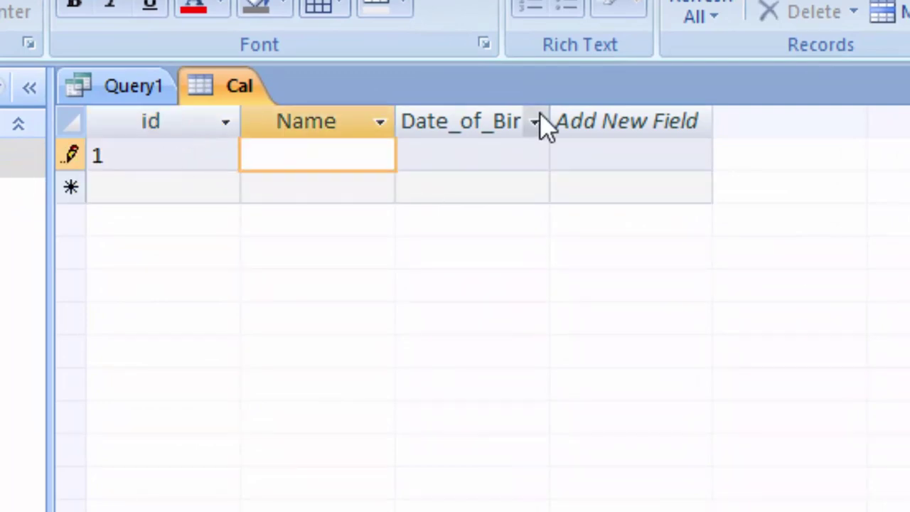
Widen the Date_of_Birth column and complete record 1 with a name and birth date 02-12-2001.
{"action": "left_click_drag", "start_coordinate": [556, 112], "coordinate": [628, 207]}
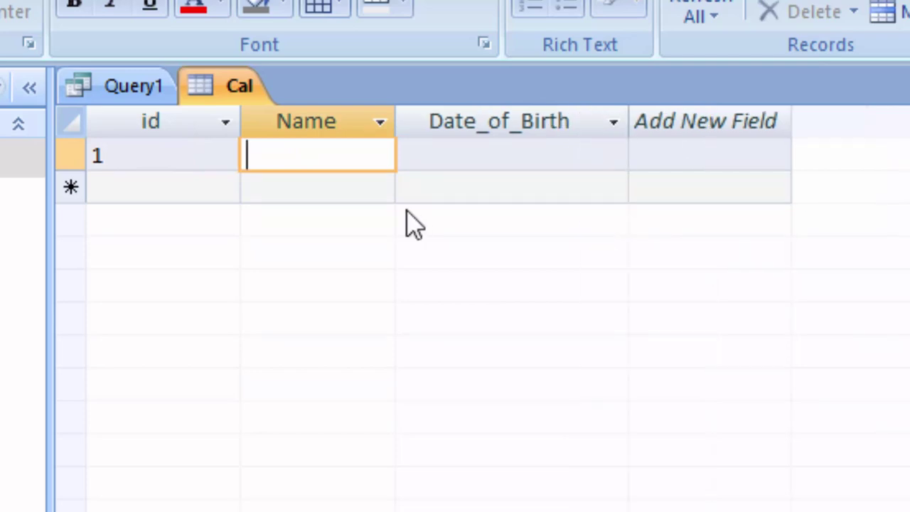
{"action": "type", "text": "Gaurav"}
{"action": "key", "text": "Tab"}
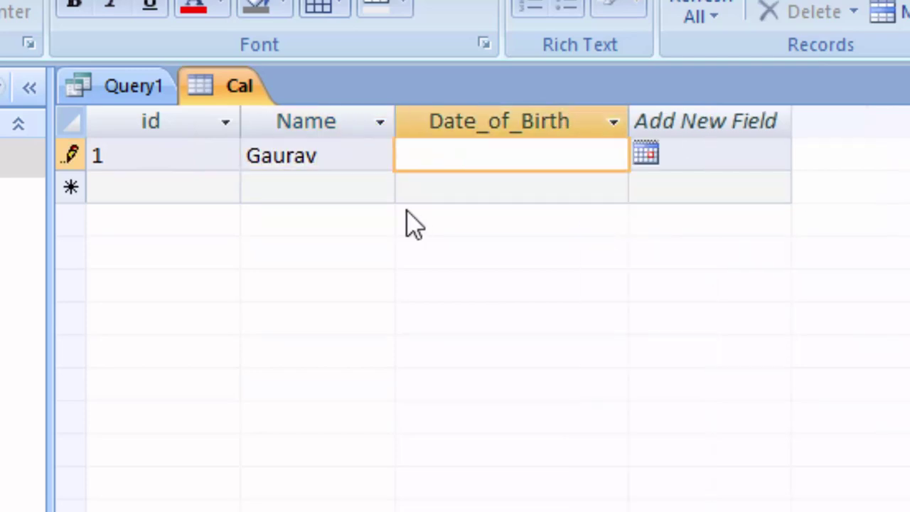
{"action": "left_click", "coordinate": [644, 155]}
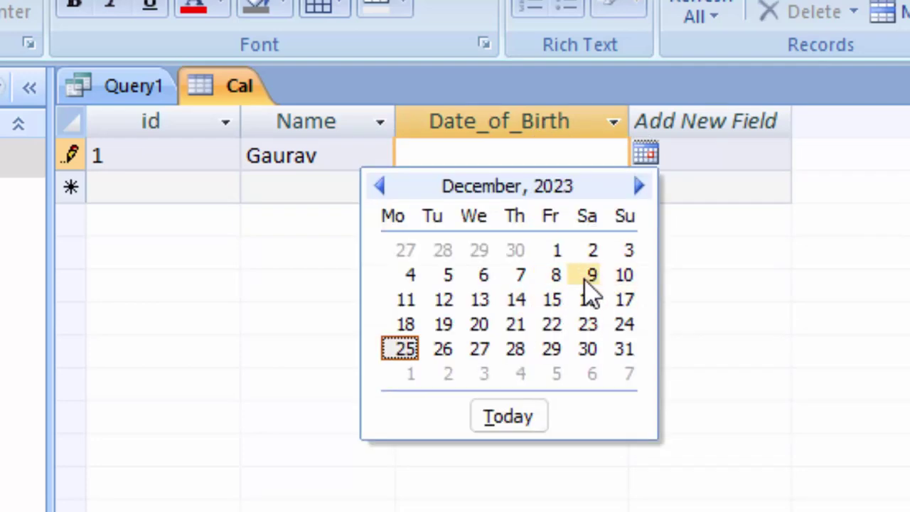
{"action": "left_click", "coordinate": [589, 251]}
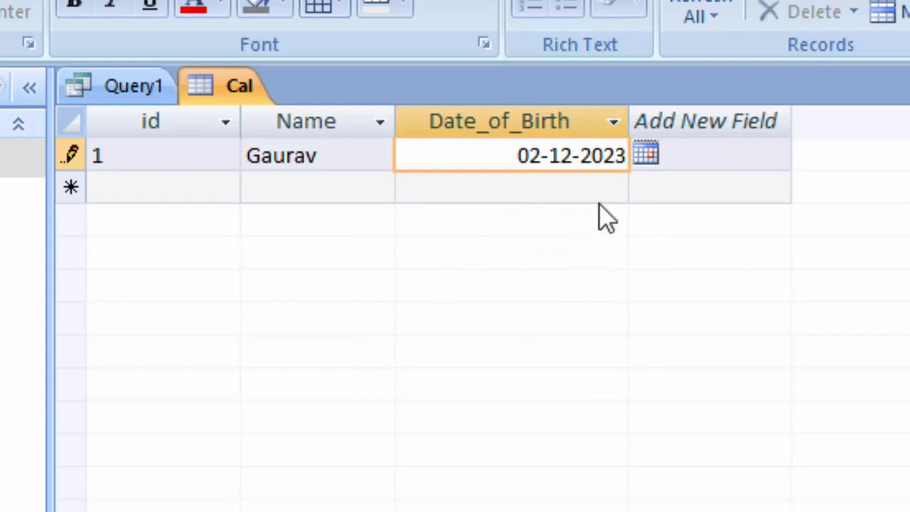
{"action": "key", "text": "BackSpace"}
{"action": "key", "text": "BackSpace"}
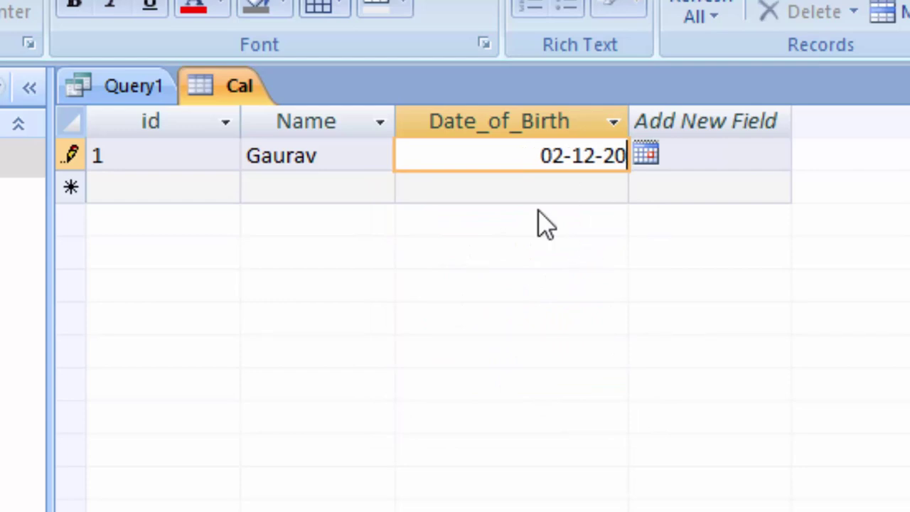
{"action": "type", "text": "01"}
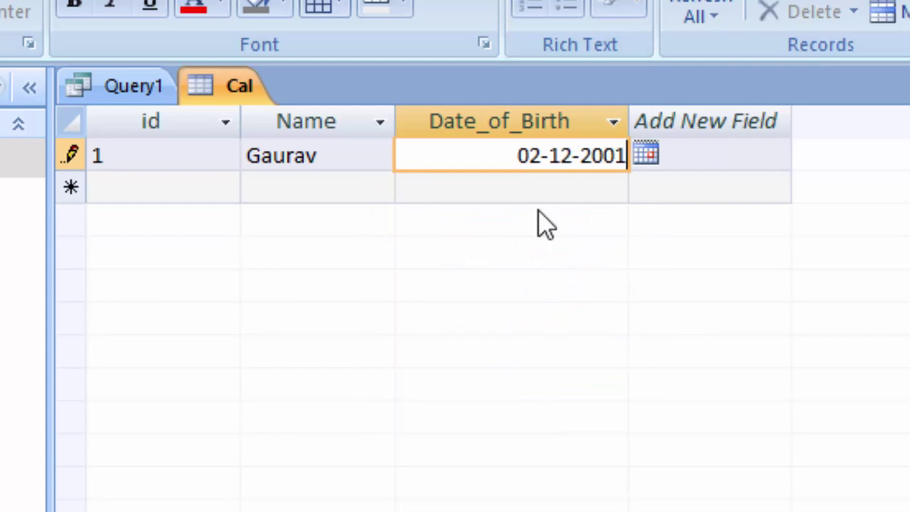
Add record 2 with id 2, a name, and birth date 08-10-2007.
{"action": "left_click", "coordinate": [217, 196]}
{"action": "type", "text": "2"}
{"action": "key", "text": "Tab"}
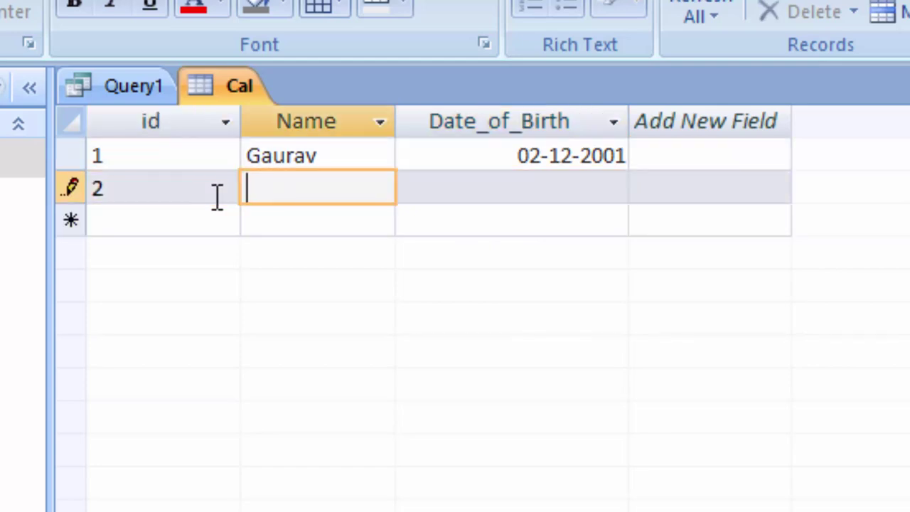
{"action": "type", "text": "Rit"}
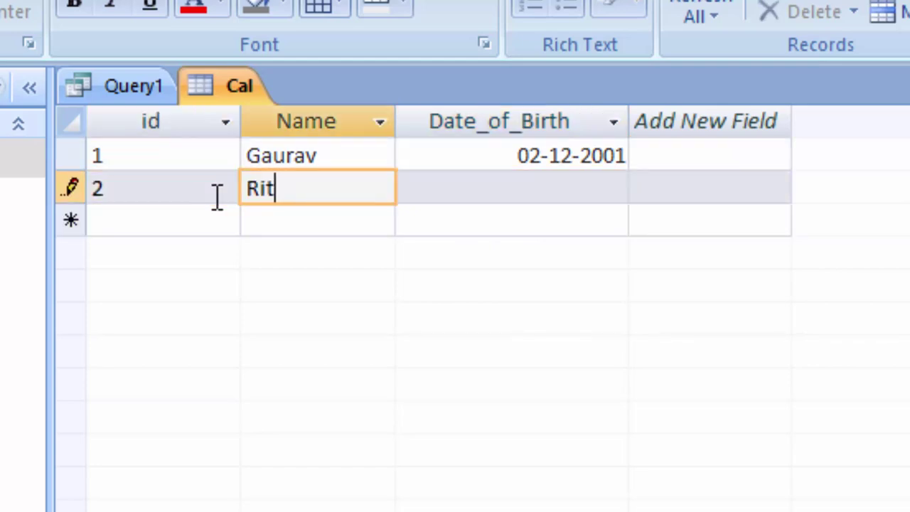
{"action": "type", "text": "esh"}
{"action": "key", "text": "Tab"}
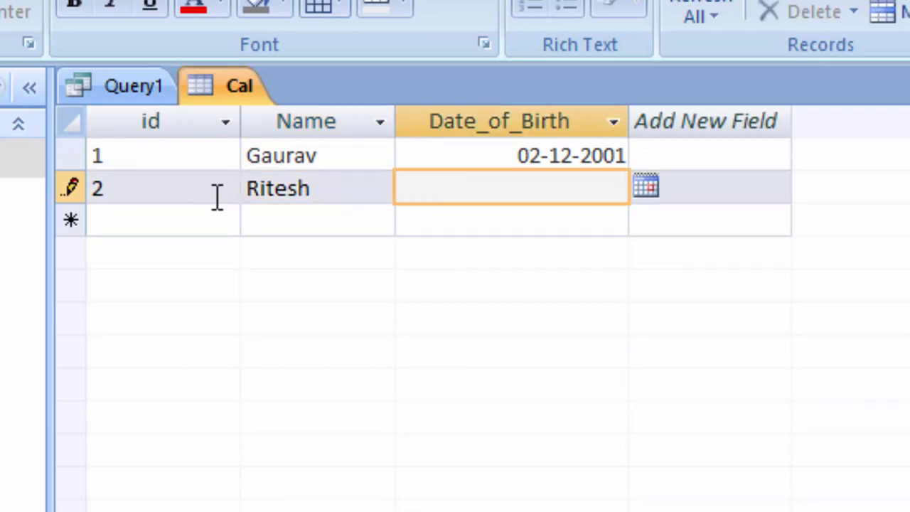
{"action": "left_click", "coordinate": [647, 189]}
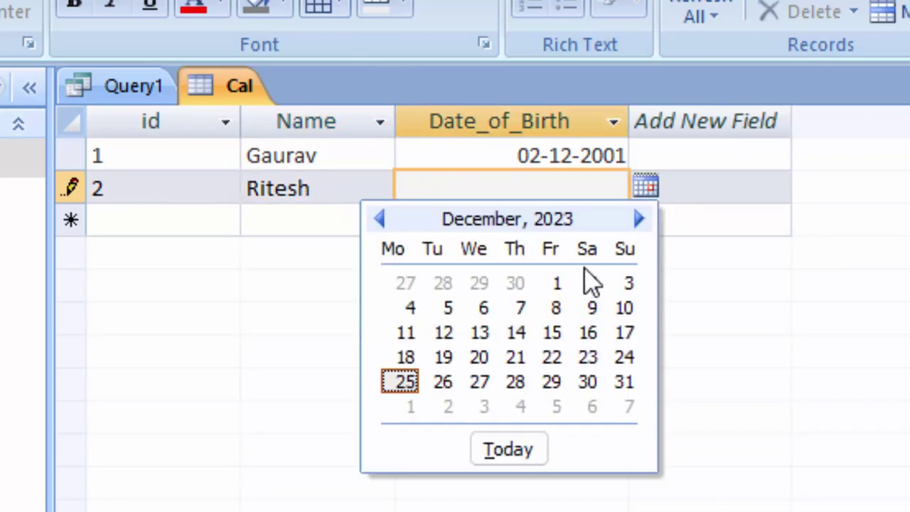
{"action": "left_click", "coordinate": [379, 221]}
{"action": "left_click", "coordinate": [379, 220]}
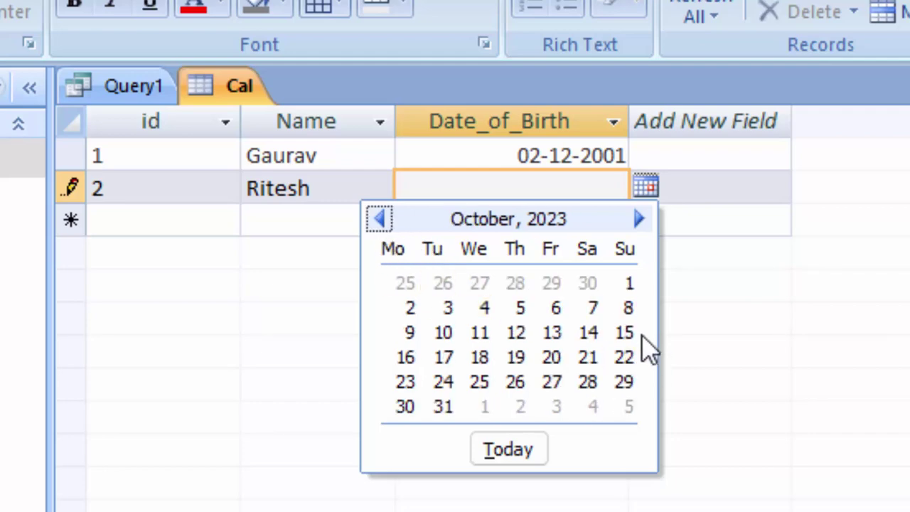
{"action": "left_click", "coordinate": [627, 308]}
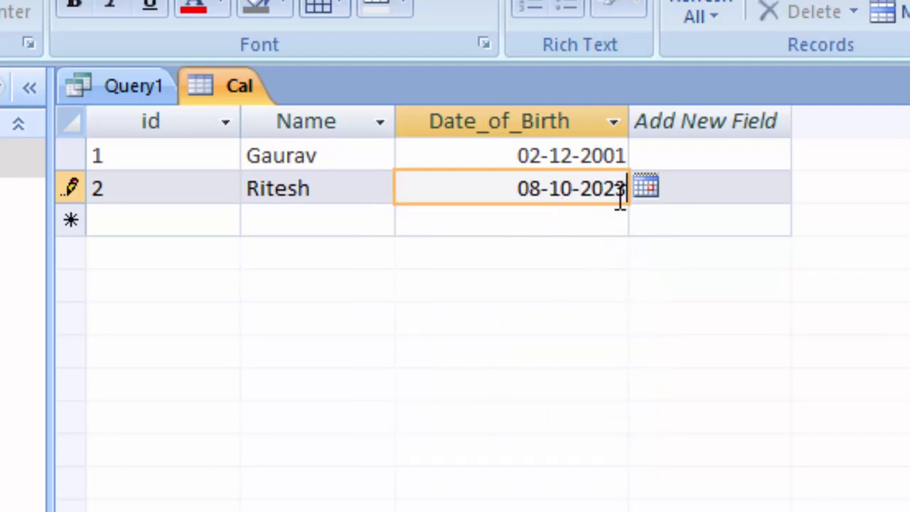
{"action": "key", "text": "BackSpace"}
{"action": "key", "text": "BackSpace"}
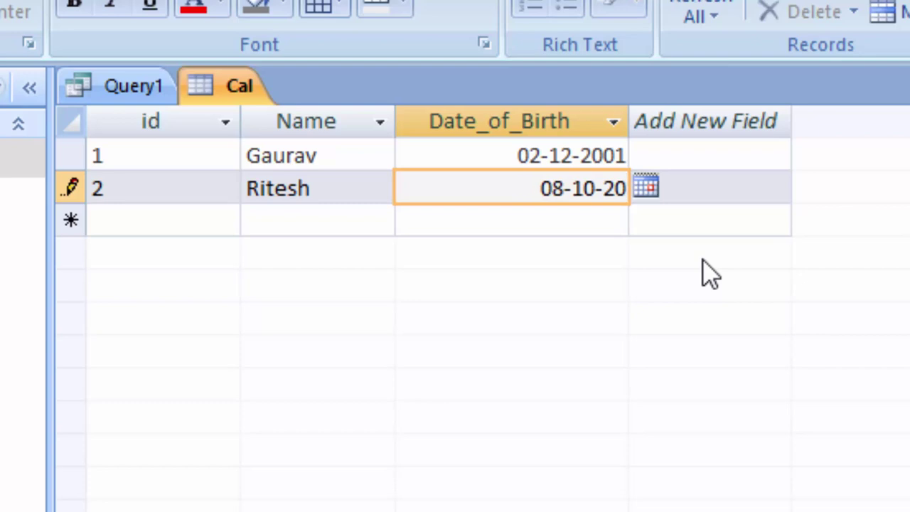
{"action": "type", "text": "0"}
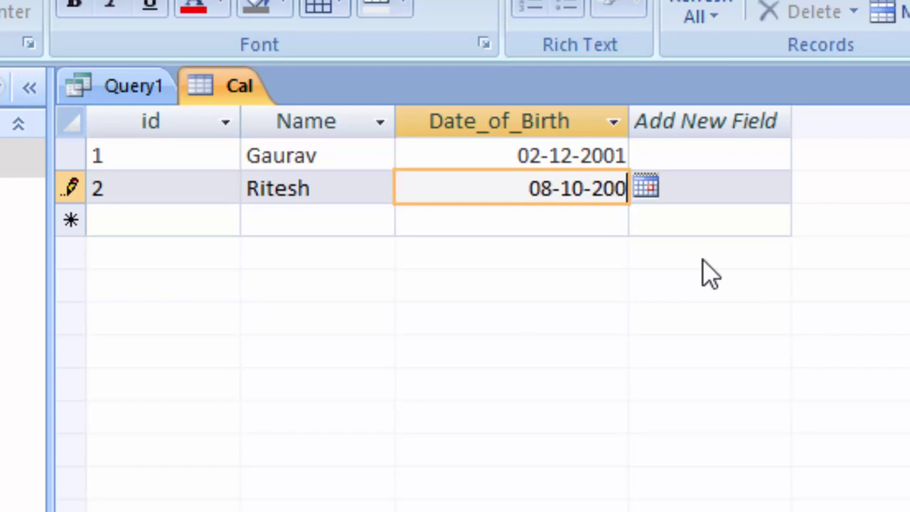
{"action": "type", "text": "7"}
{"action": "key", "text": "Tab"}
Start record 3 with id 3 and the same name as record 1.
{"action": "left_click", "coordinate": [171, 223]}
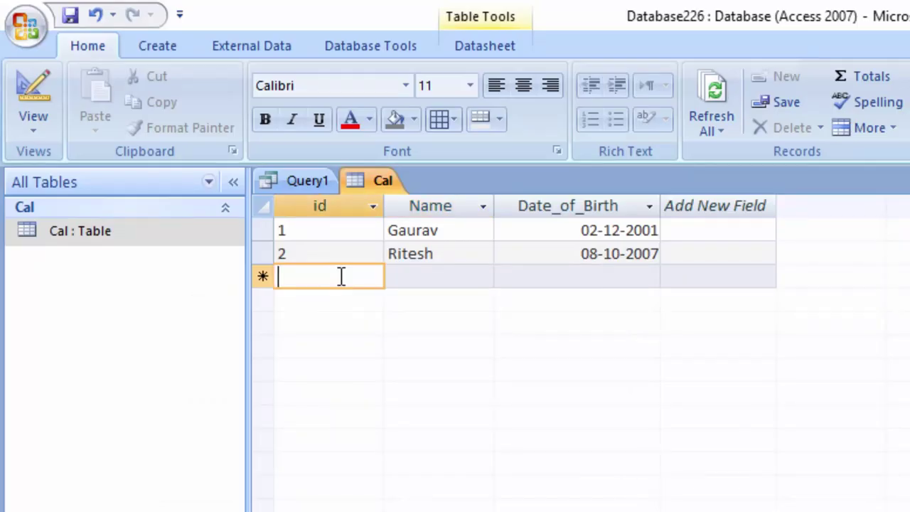
{"action": "type", "text": "3"}
{"action": "key", "text": "Tab"}
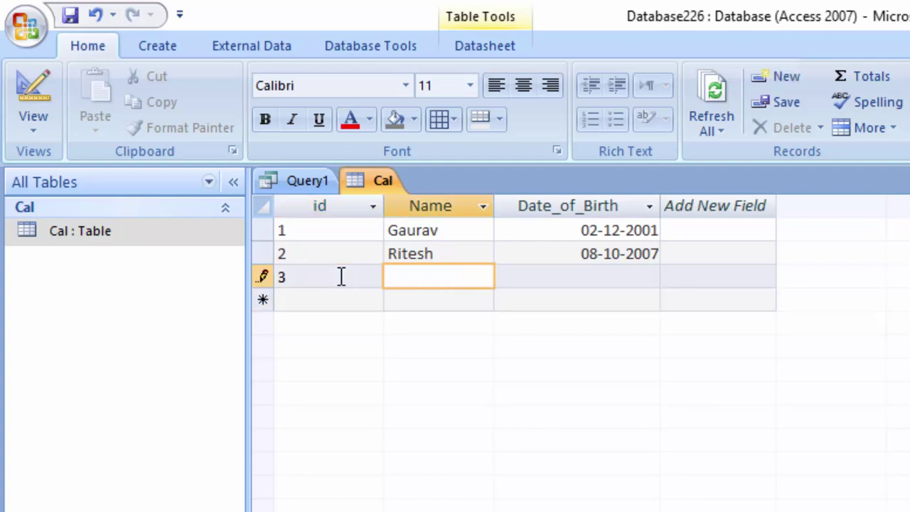
{"action": "type", "text": "Gaurav"}
{"action": "key", "text": "Tab"}
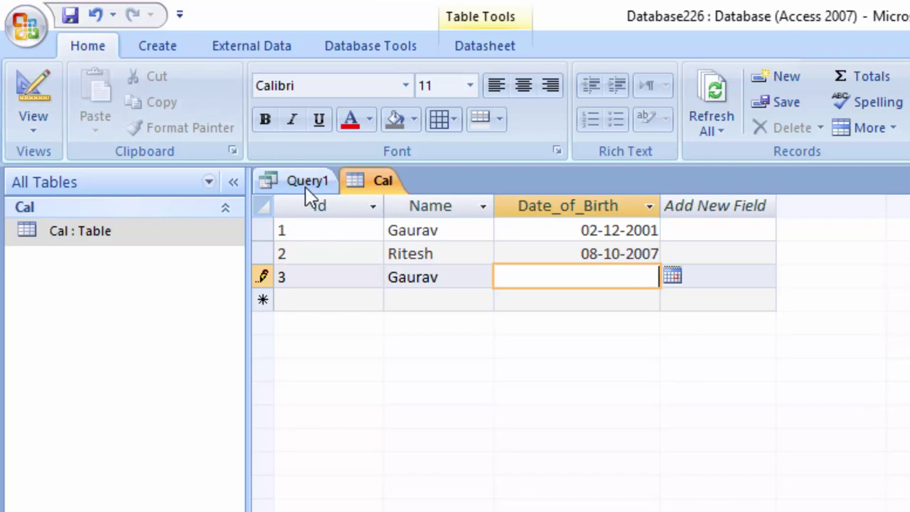
Create a new table and open it in Design View, saving it as Table1.
{"action": "left_click", "coordinate": [152, 44]}
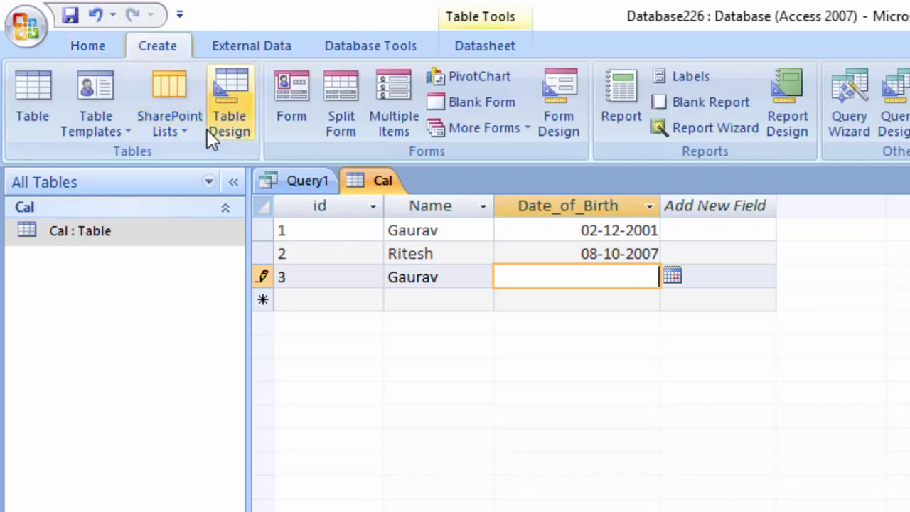
{"action": "left_click", "coordinate": [32, 96]}
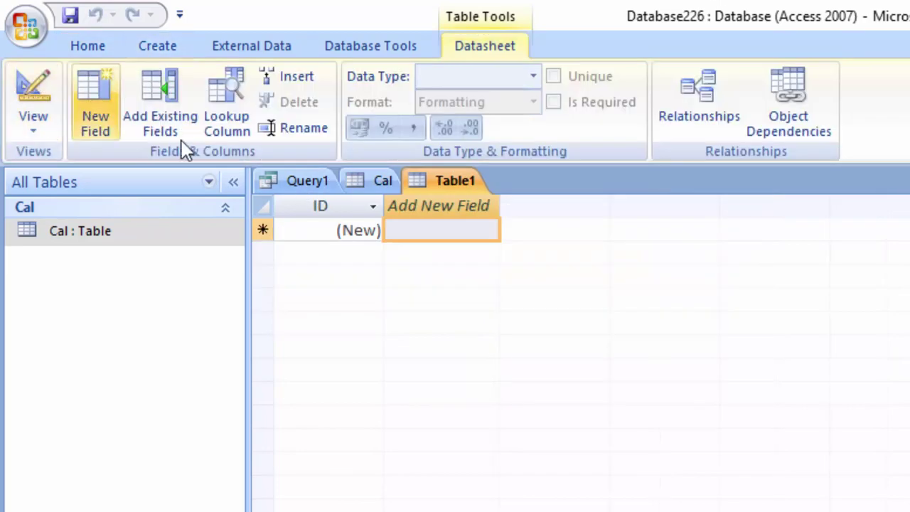
{"action": "left_click", "coordinate": [34, 81]}
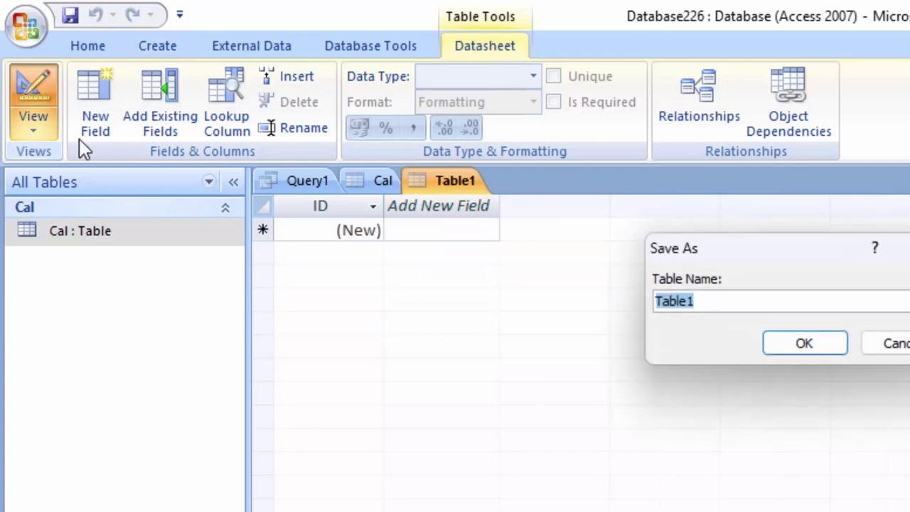
{"action": "left_click", "coordinate": [791, 343]}
Add a Name field and a Date/Time DOB field below ID, then return to Datasheet View.
{"action": "left_click", "coordinate": [333, 245]}
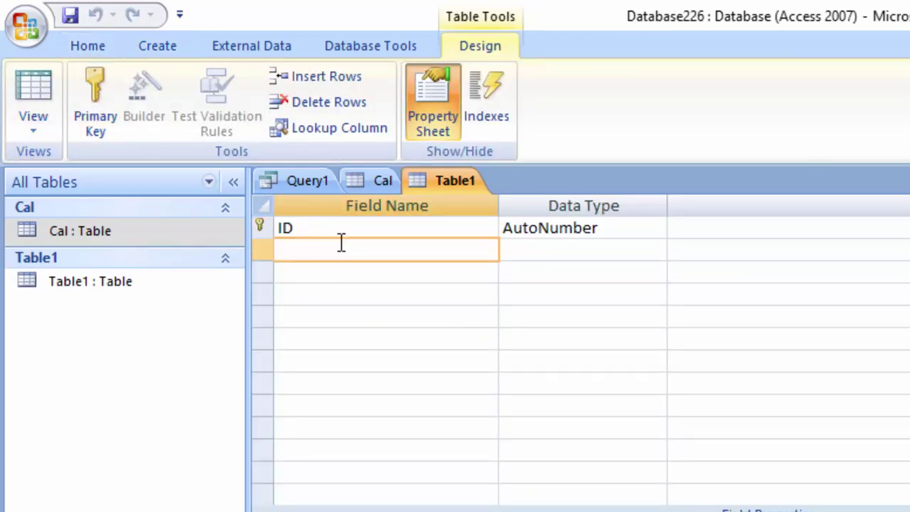
{"action": "type", "text": "Name"}
{"action": "key", "text": "Tab"}
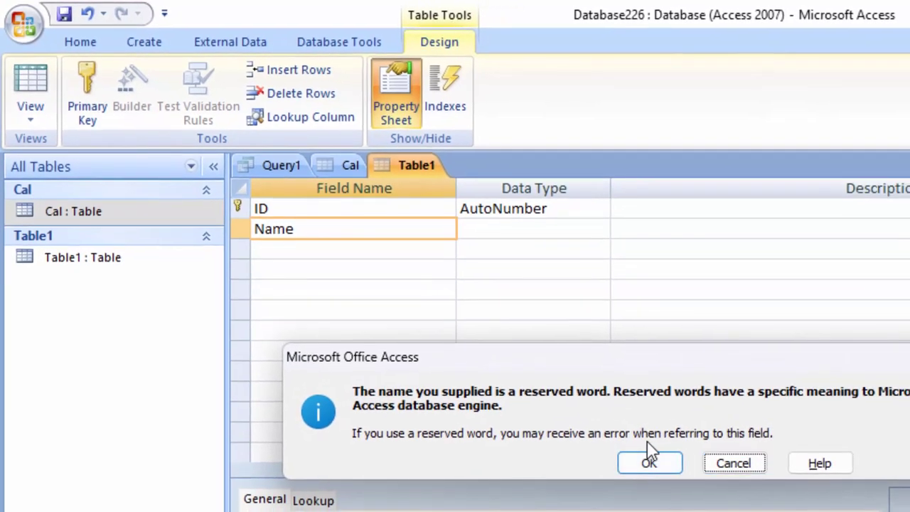
{"action": "left_click", "coordinate": [645, 463]}
{"action": "left_click", "coordinate": [356, 255]}
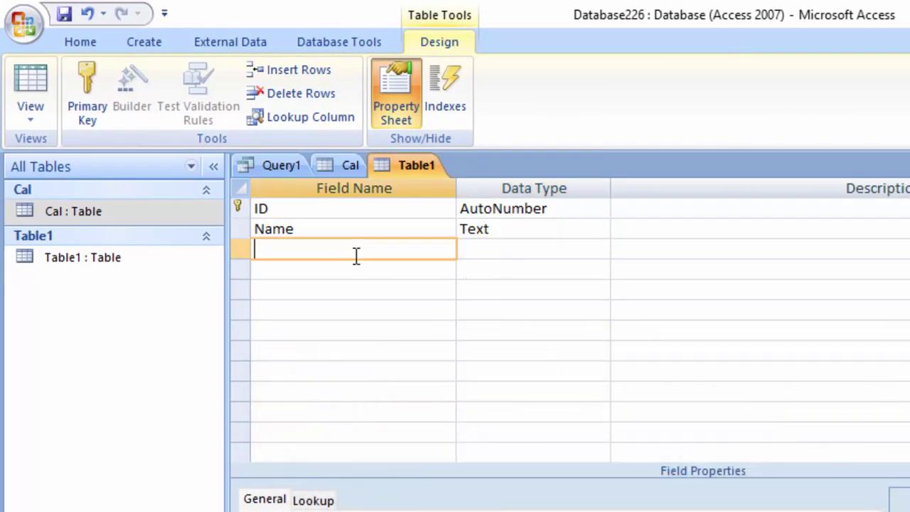
{"action": "type", "text": "DO"}
{"action": "type", "text": "B"}
{"action": "key", "text": "Tab"}
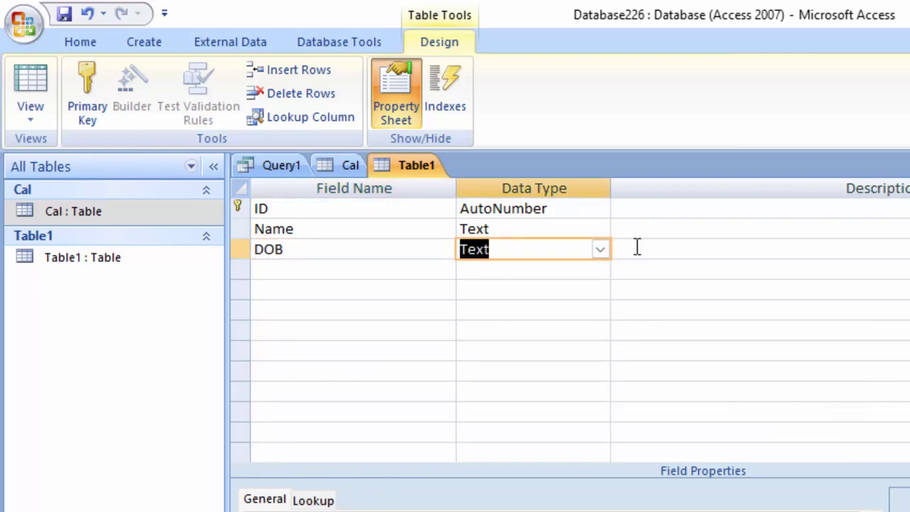
{"action": "left_click", "coordinate": [601, 249]}
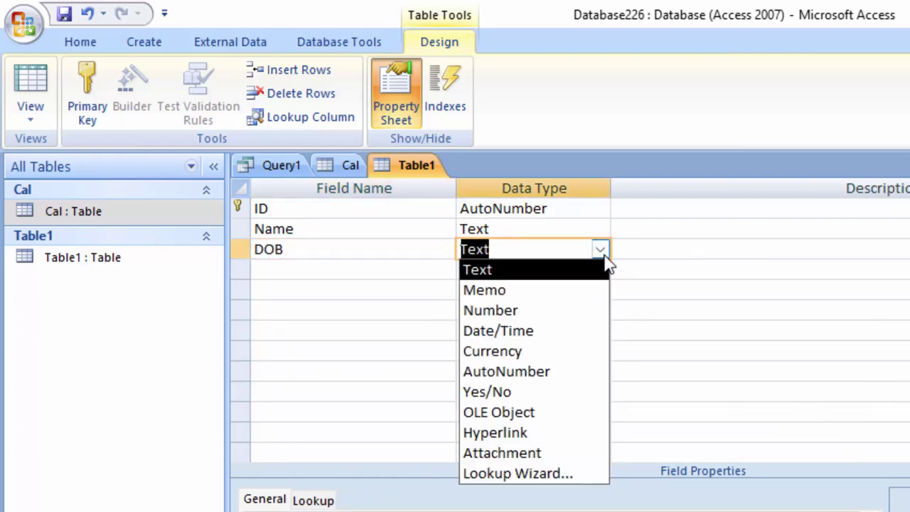
{"action": "left_click", "coordinate": [554, 335]}
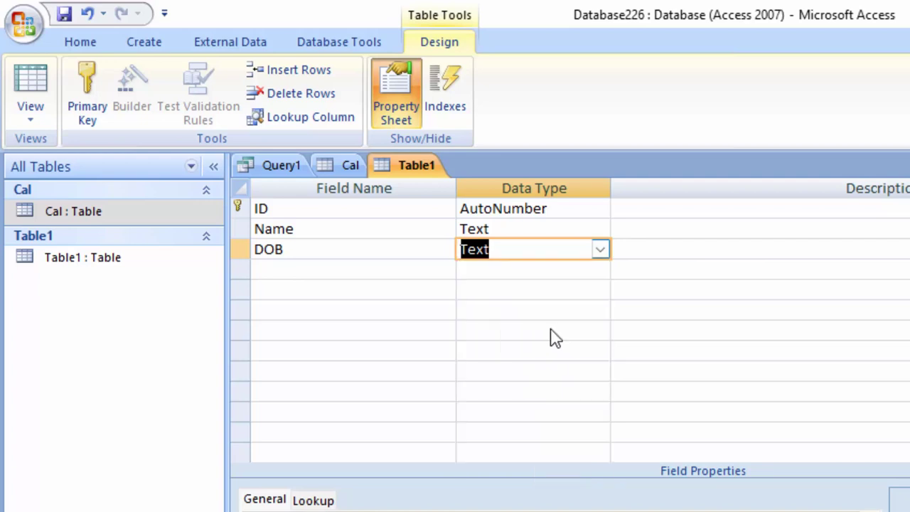
{"action": "left_click", "coordinate": [33, 84]}
Save the table design and enter the first record's name with DOB 10-12-2023.
{"action": "left_click", "coordinate": [672, 460]}
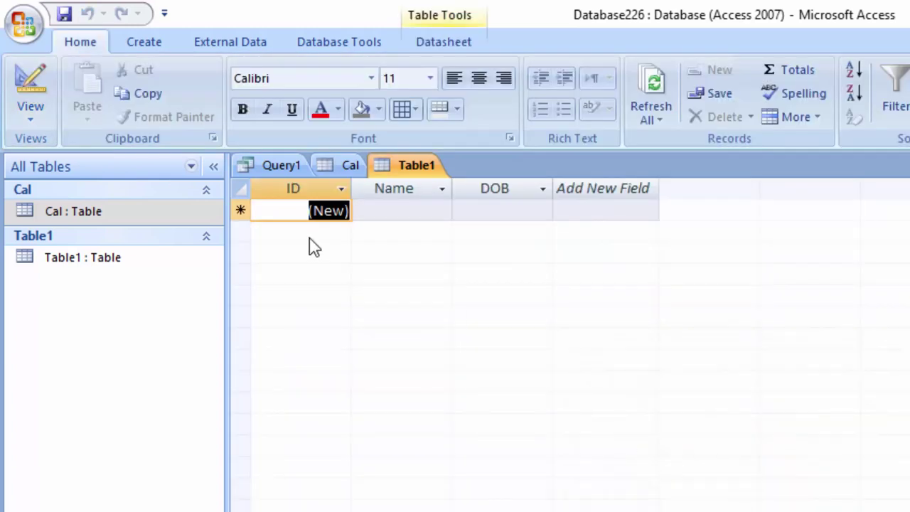
{"action": "left_click", "coordinate": [413, 214]}
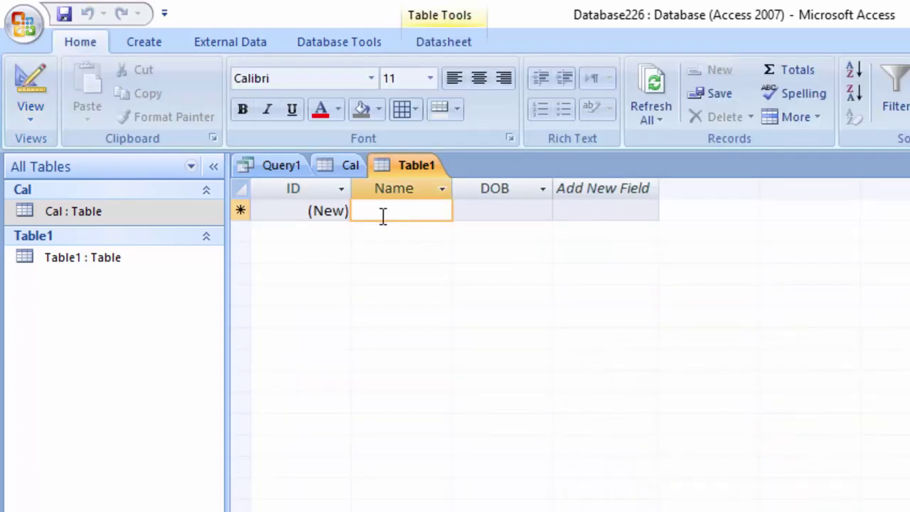
{"action": "type", "text": "Ram"}
{"action": "key", "text": "Tab"}
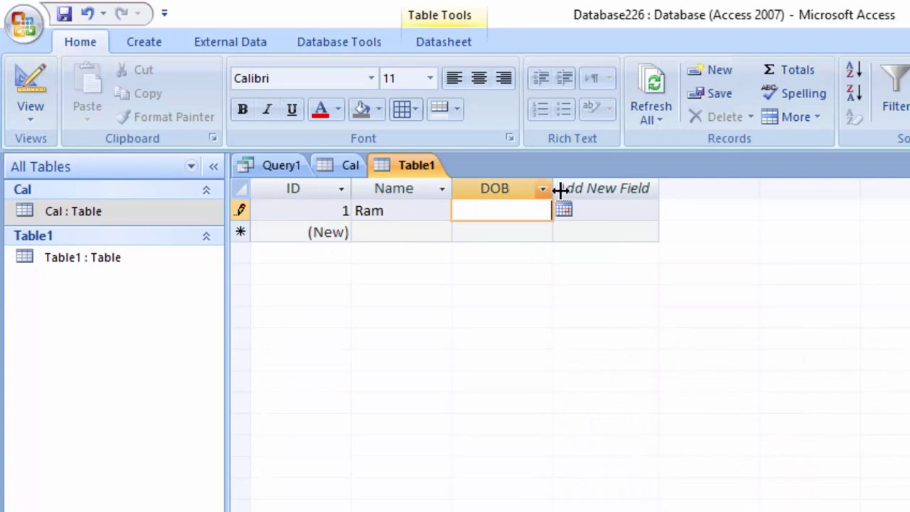
{"action": "left_click", "coordinate": [564, 209]}
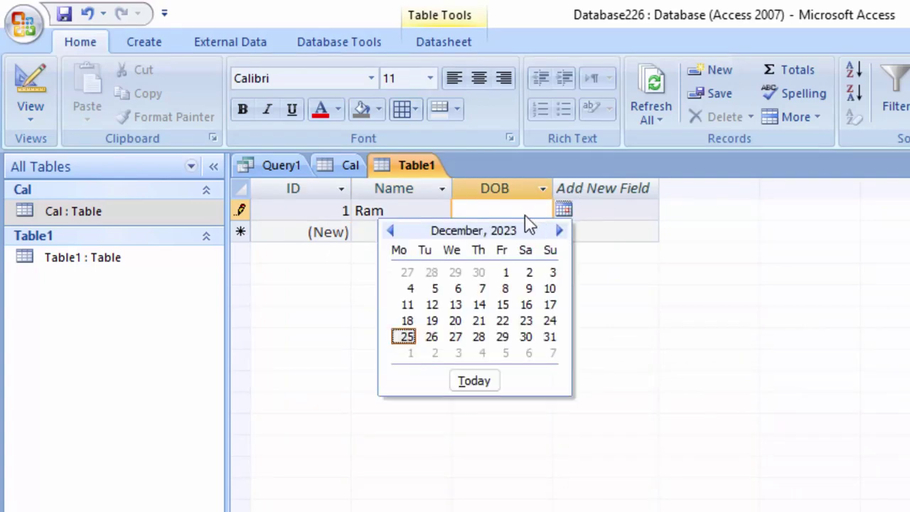
{"action": "left_click", "coordinate": [550, 288]}
Add a second record with a name and DOB 24-12-2023 from the calendar.
{"action": "left_click", "coordinate": [384, 232]}
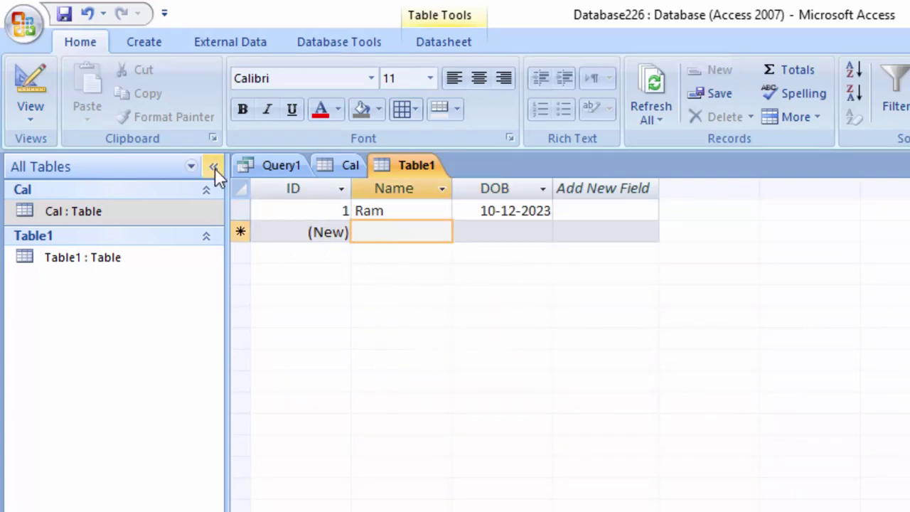
{"action": "type", "text": "Sh"}
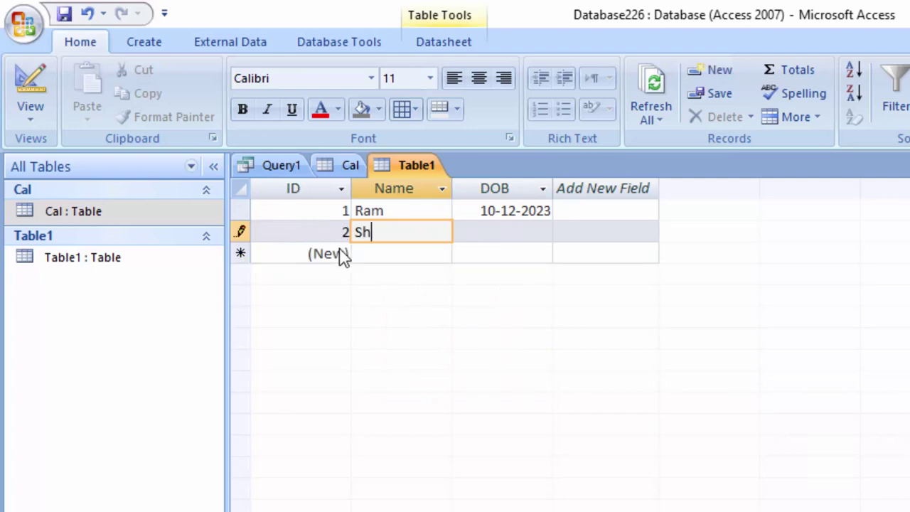
{"action": "type", "text": "yam"}
{"action": "key", "text": "Tab"}
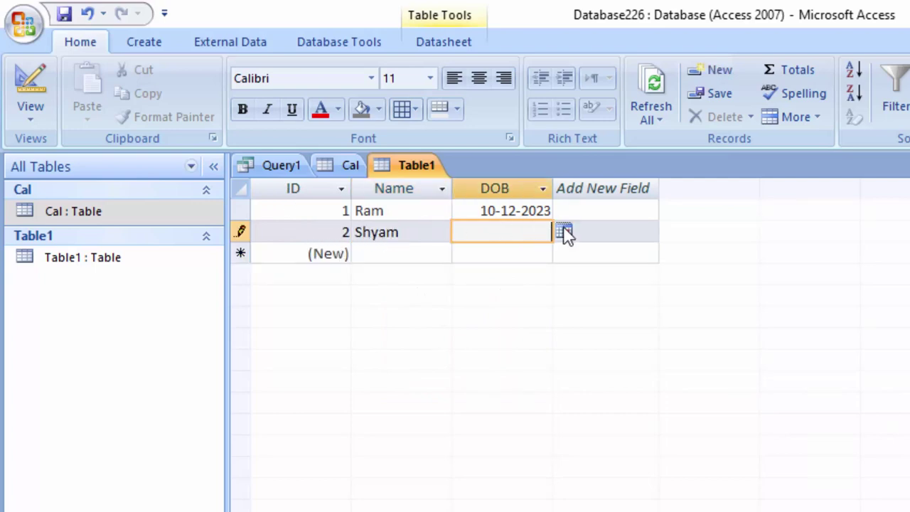
{"action": "left_click", "coordinate": [565, 232]}
{"action": "left_click", "coordinate": [541, 342]}
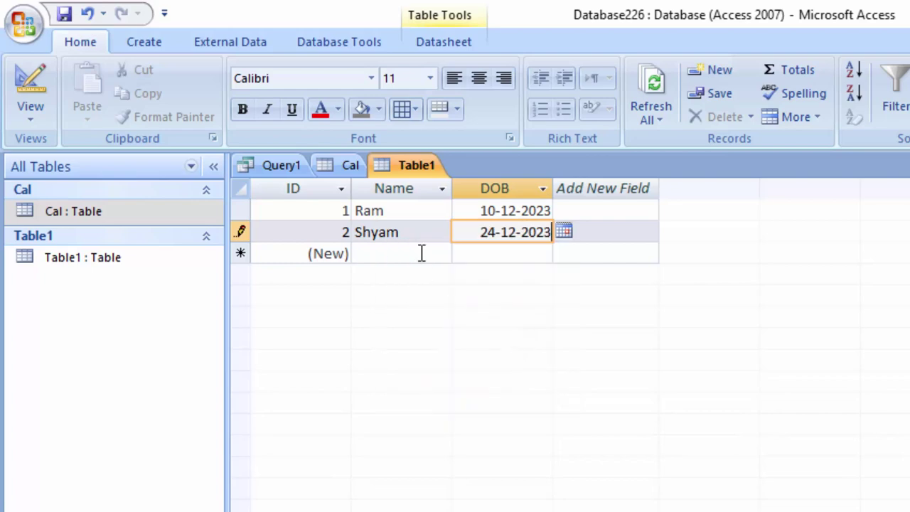